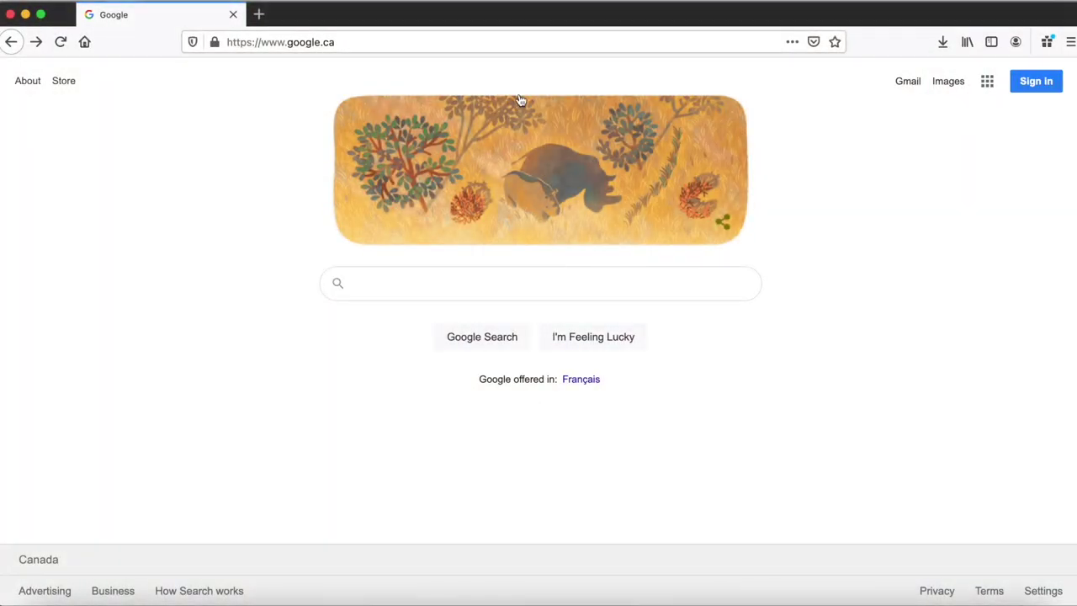
- Load domains.google in Firefox to reach the empty My domains page
{"action": "left_click", "coordinate": [457, 42]}
{"action": "type", "text": "domains.google"}
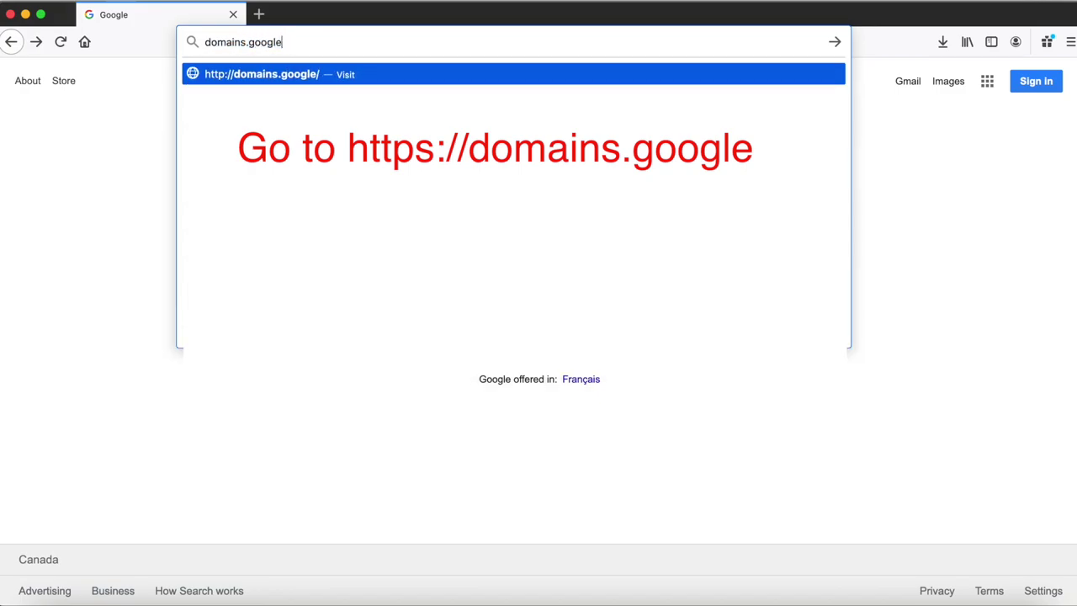
{"action": "key", "text": "Return"}
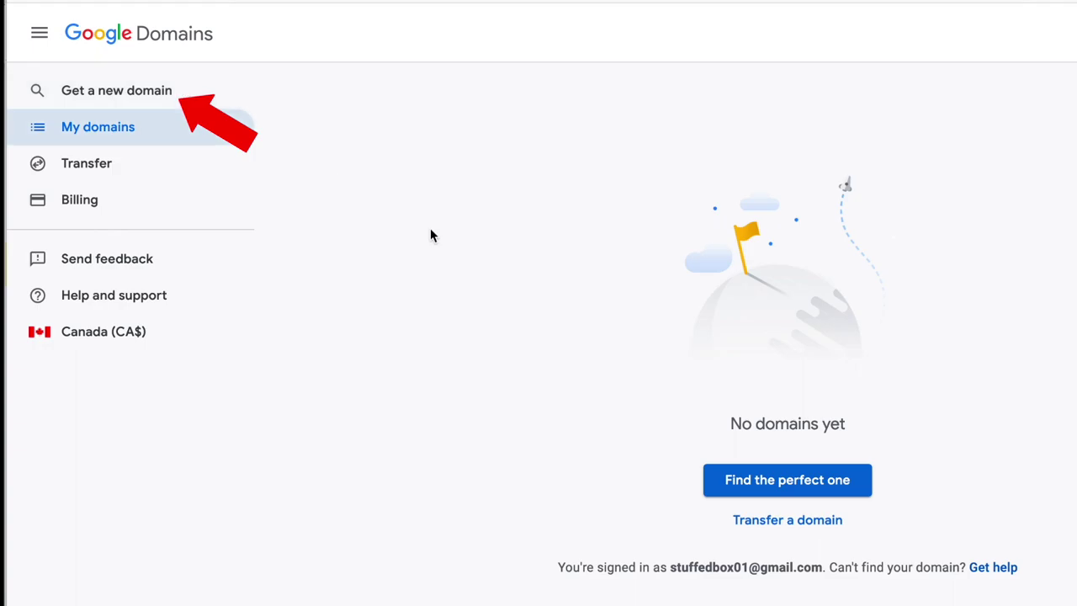
- Search for trendingstonks.com, which shows as available at CA$17/year
{"action": "left_click", "coordinate": [803, 493]}
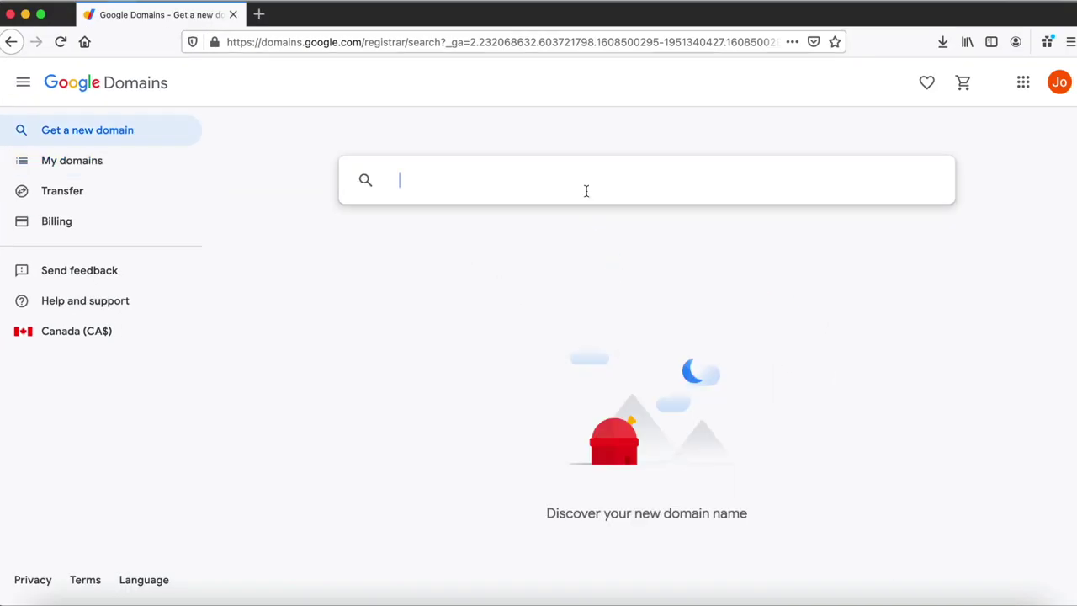
{"action": "type", "text": "trendi"}
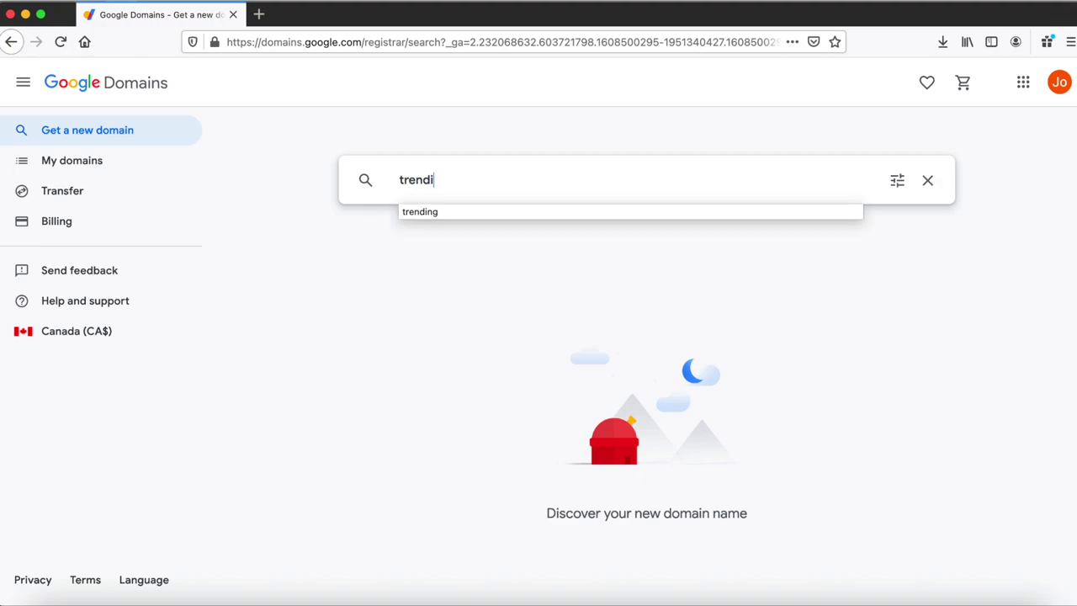
{"action": "type", "text": "ngstonks.com"}
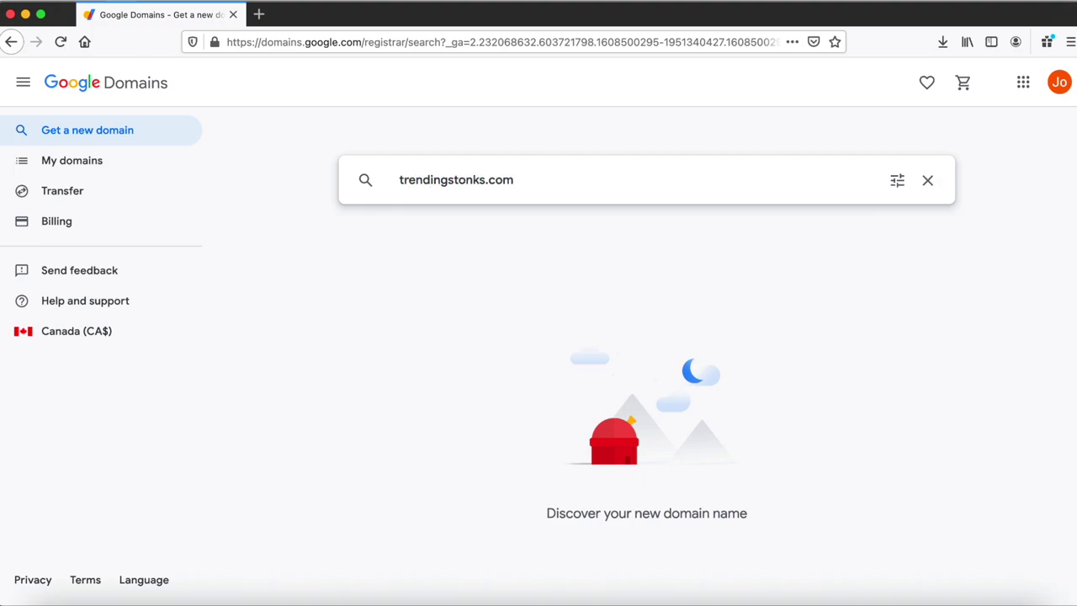
{"action": "key", "text": "Return"}
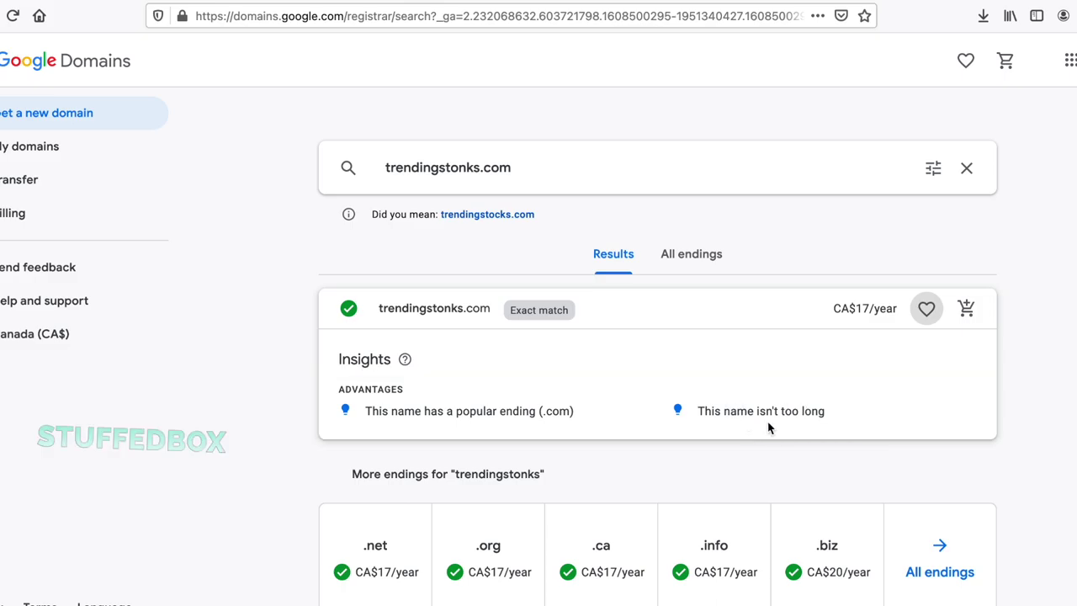
{"action": "scroll", "coordinate": [768, 428], "scroll_direction": "down", "scroll_amount": 5}
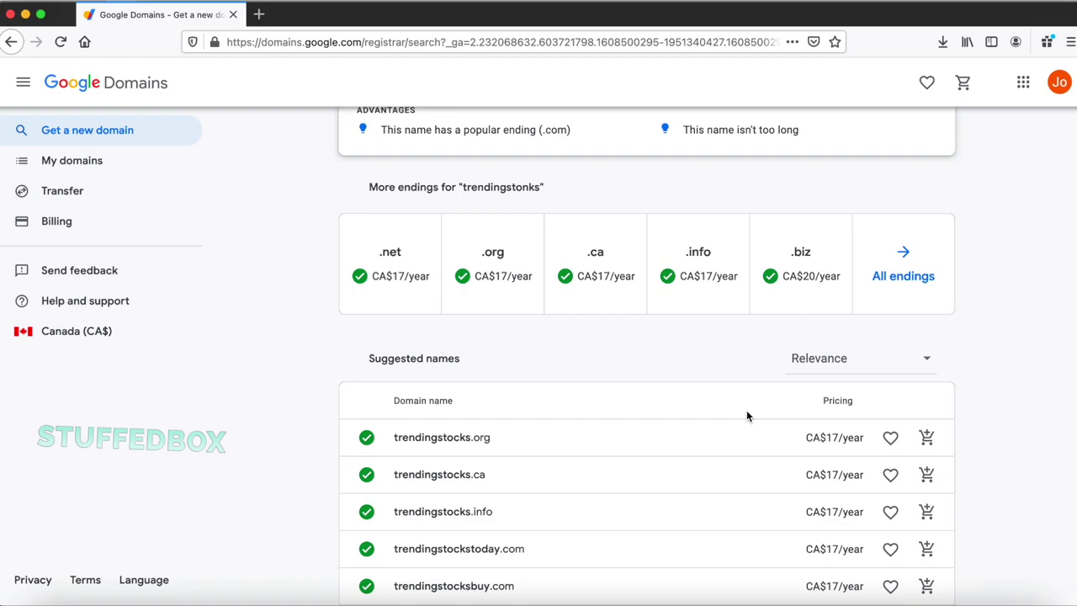
{"action": "scroll", "coordinate": [746, 415], "scroll_direction": "down", "scroll_amount": 3}
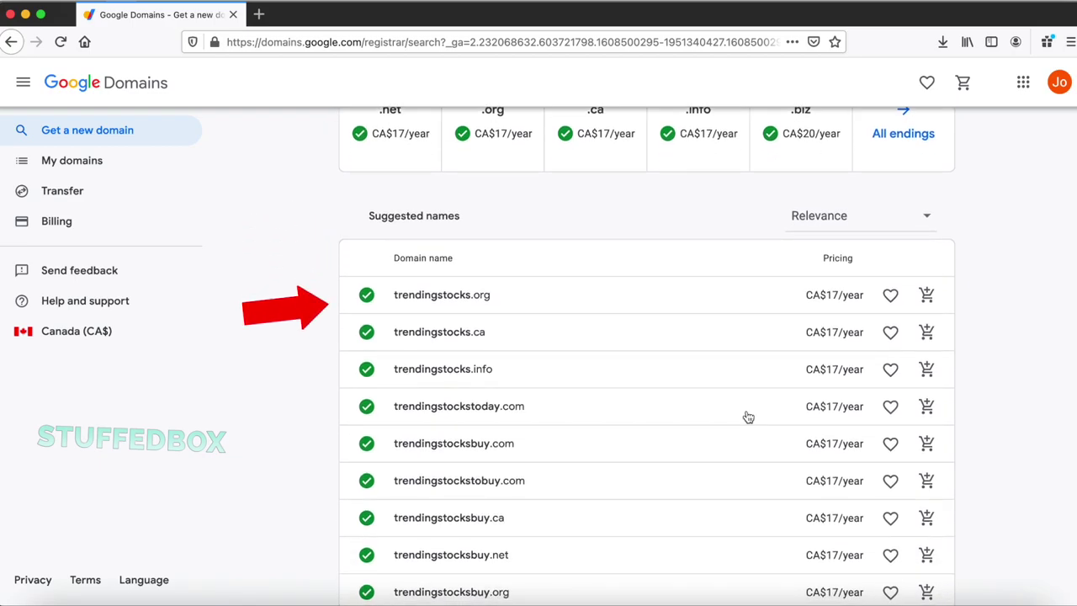
{"action": "scroll", "coordinate": [748, 417], "scroll_direction": "up", "scroll_amount": 1}
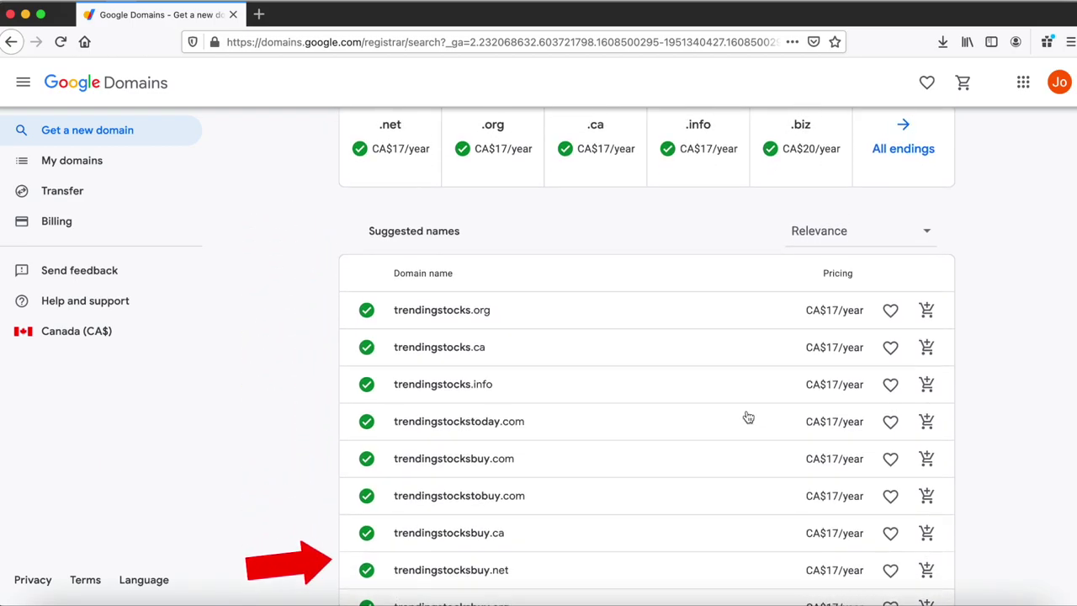
{"action": "scroll", "coordinate": [748, 418], "scroll_direction": "up", "scroll_amount": 5}
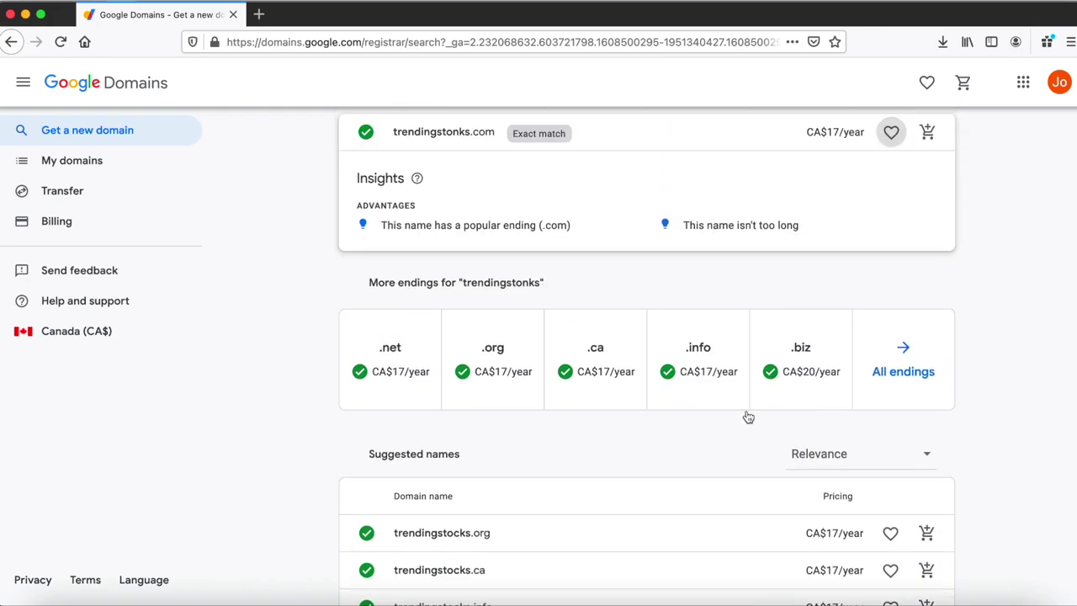
{"action": "scroll", "coordinate": [747, 418], "scroll_direction": "up", "scroll_amount": 4}
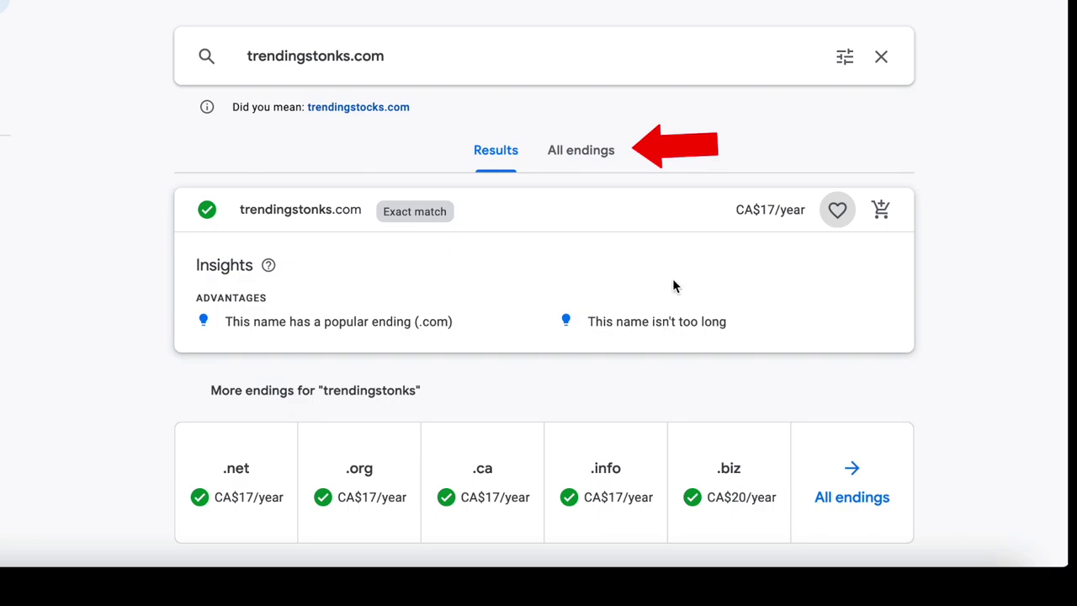
- Browse all endings, peek at the .net insights, and add trendingstonks.com to the cart
{"action": "left_click", "coordinate": [596, 161]}
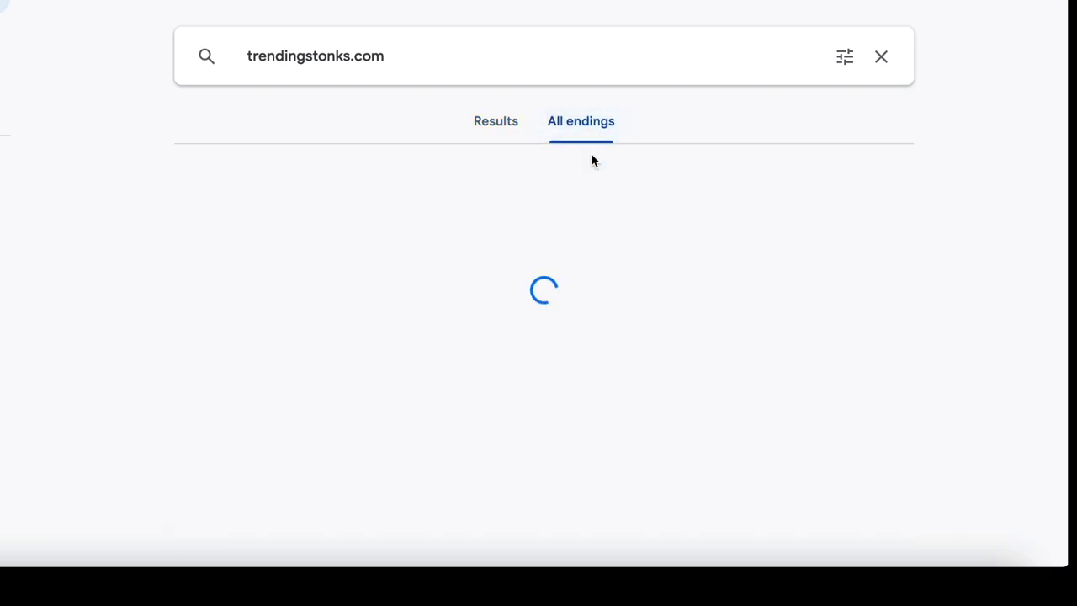
{"action": "scroll", "coordinate": [728, 300], "scroll_direction": "down", "scroll_amount": 2}
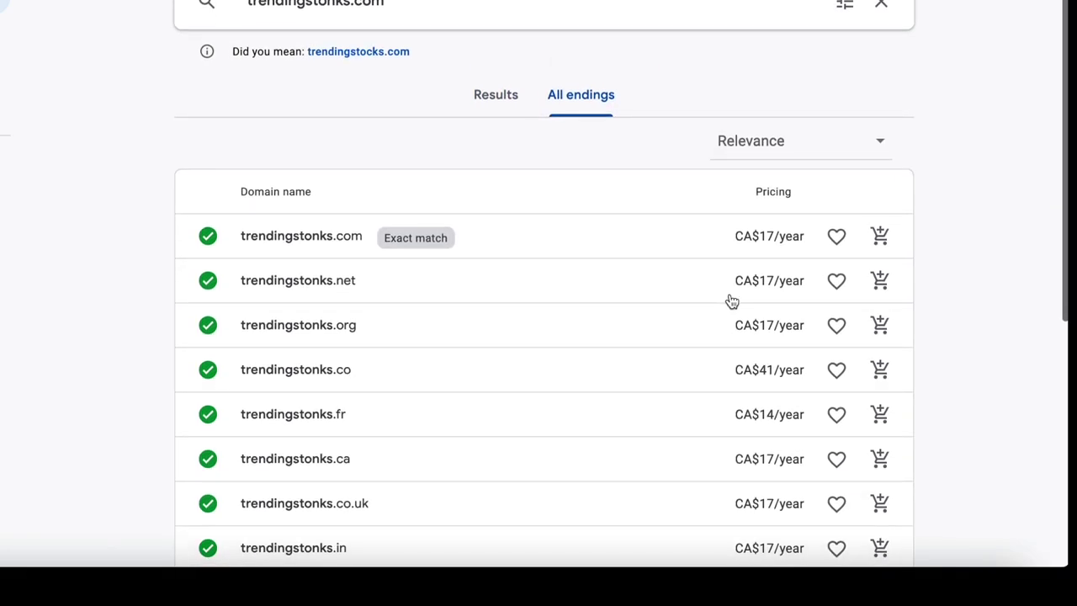
{"action": "left_click", "coordinate": [662, 250]}
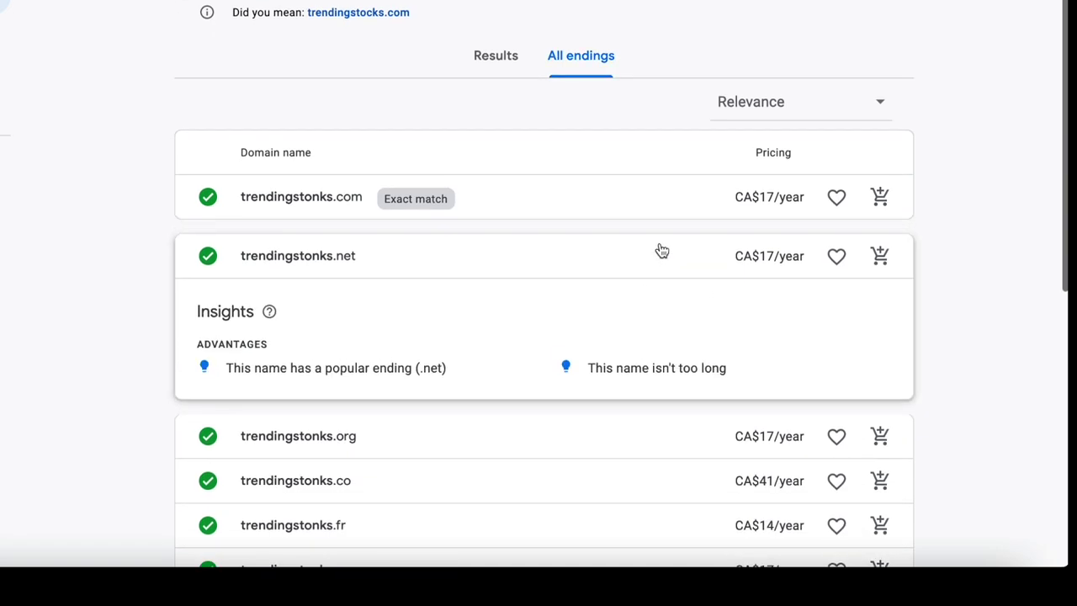
{"action": "left_click", "coordinate": [661, 250]}
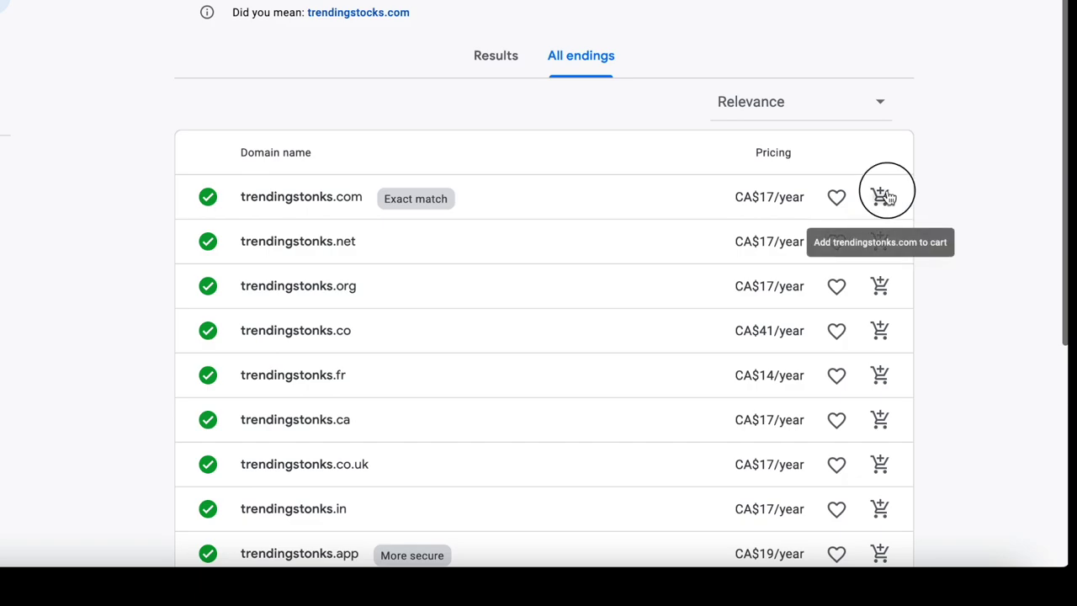
{"action": "left_click", "coordinate": [882, 197]}
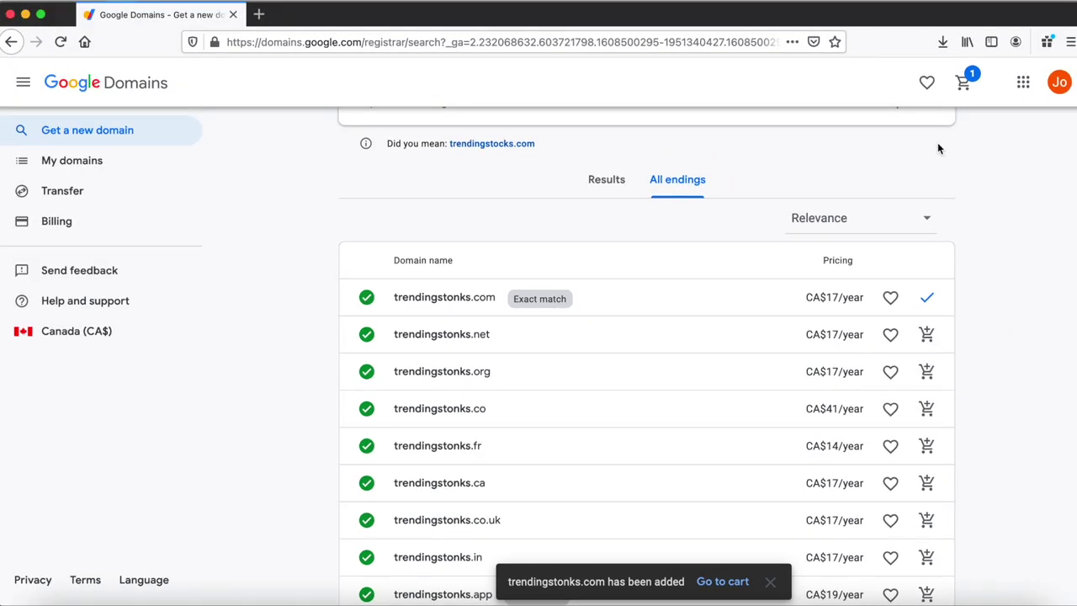
- Go from the cart holding trendingstonks.com to the checkout contact form, totalling CA$17
{"action": "left_click", "coordinate": [962, 82]}
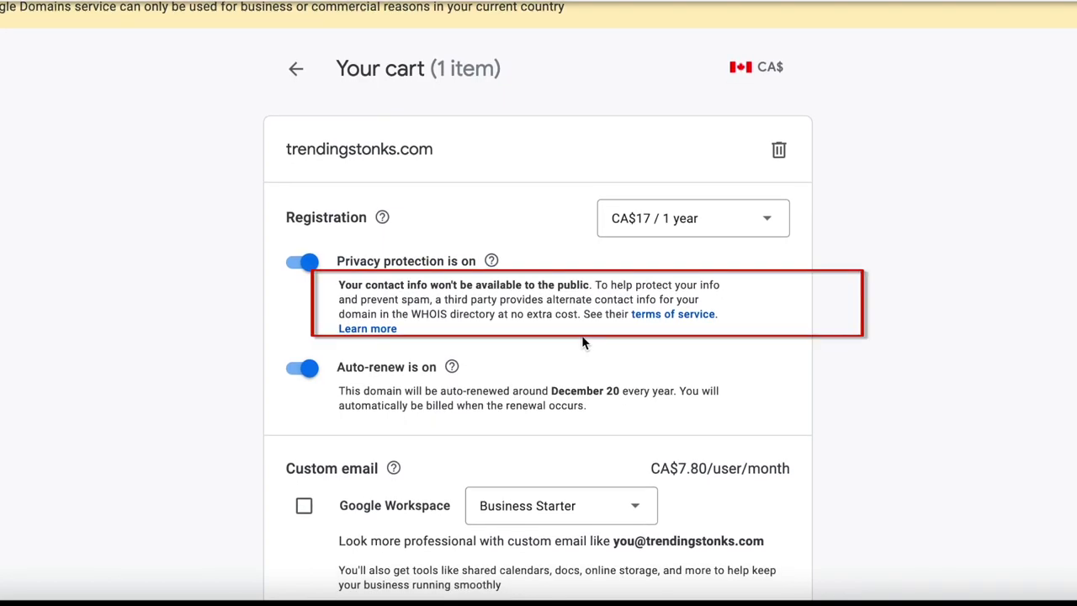
{"action": "scroll", "coordinate": [581, 342], "scroll_direction": "down", "scroll_amount": 3}
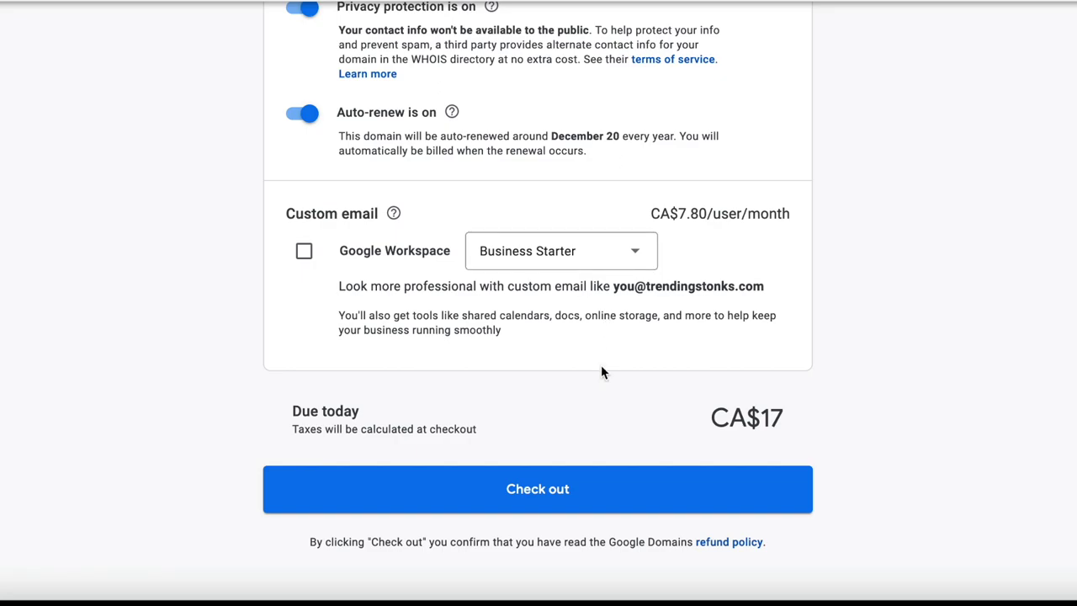
{"action": "left_click", "coordinate": [644, 489]}
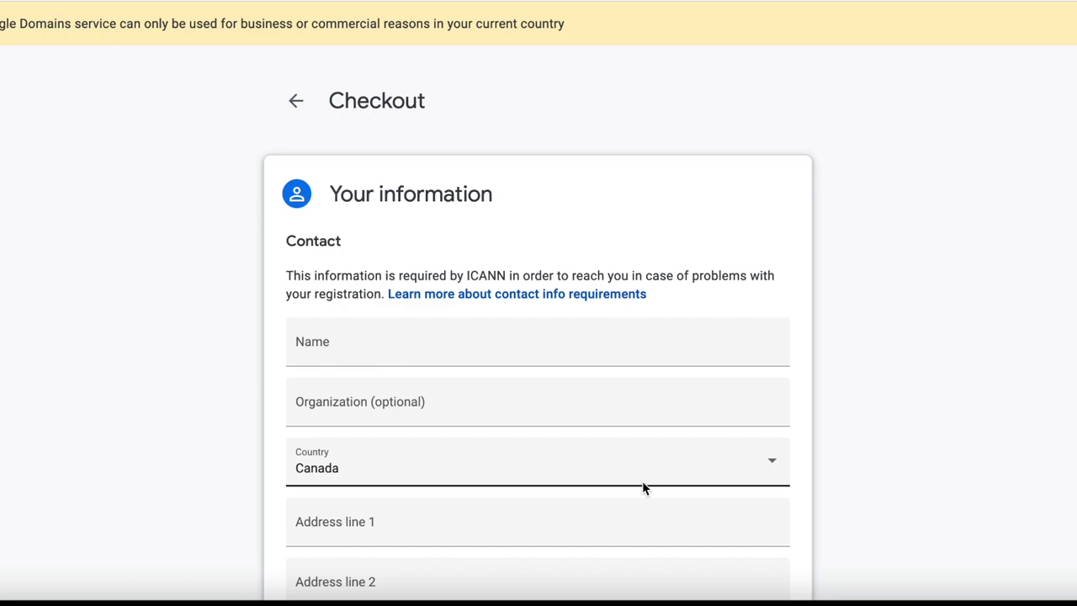
- Save the contact details to reach the CA$17 Review purchase step for trendingstonks.com
{"action": "scroll", "coordinate": [649, 115], "scroll_direction": "down", "scroll_amount": 2}
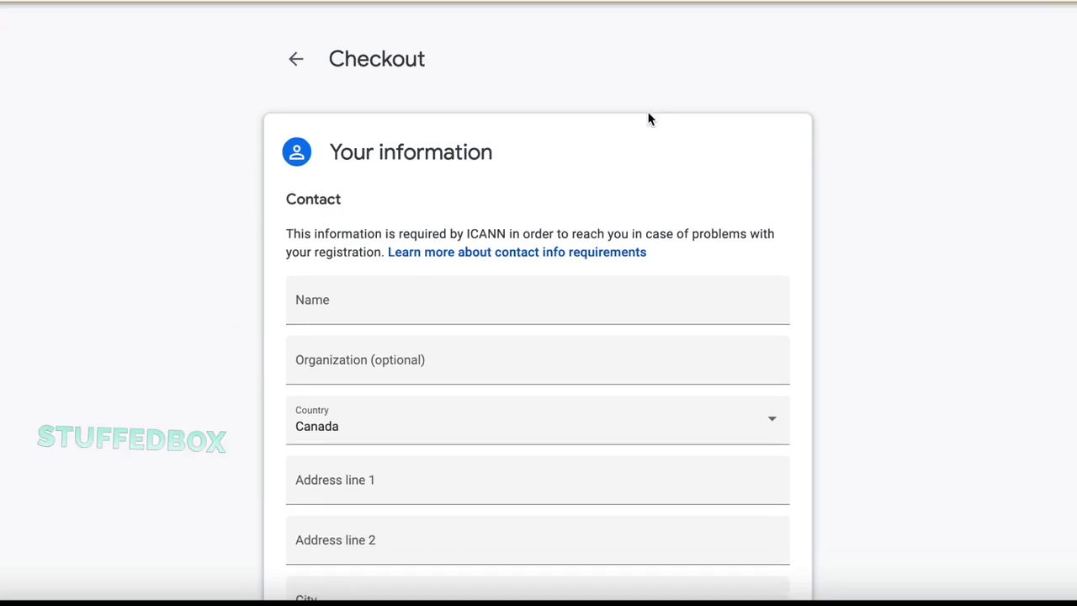
{"action": "scroll", "coordinate": [648, 118], "scroll_direction": "down", "scroll_amount": 5}
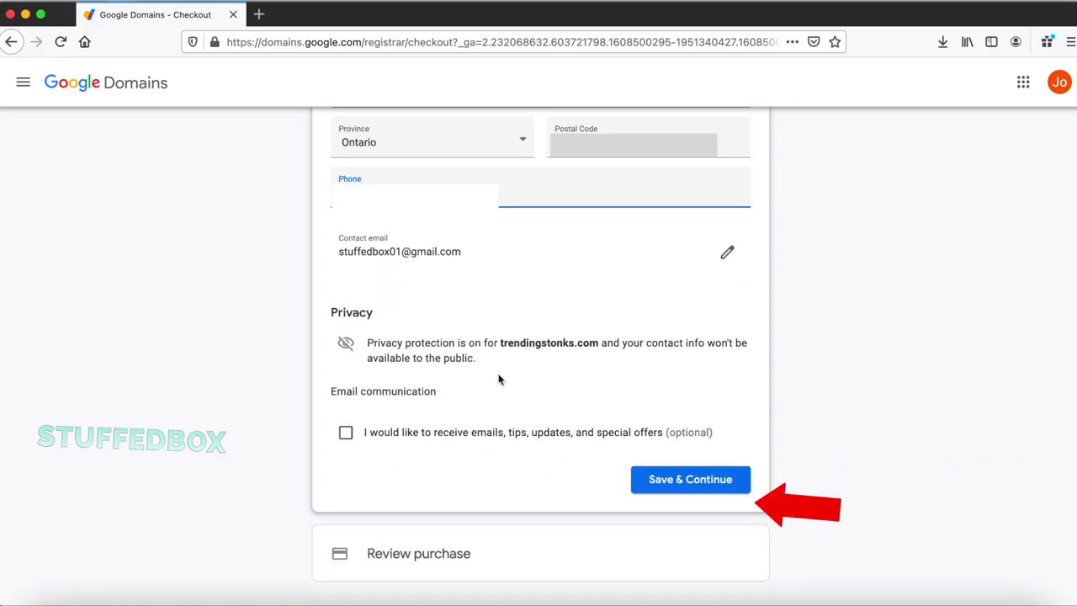
{"action": "left_click", "coordinate": [692, 479]}
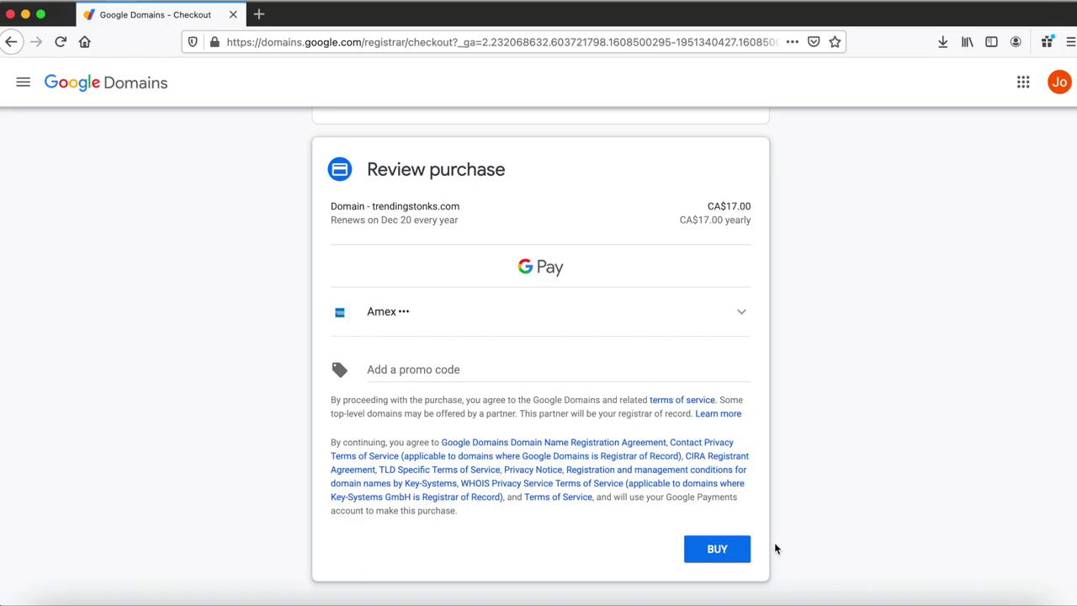
{"action": "left_click", "coordinate": [745, 554]}
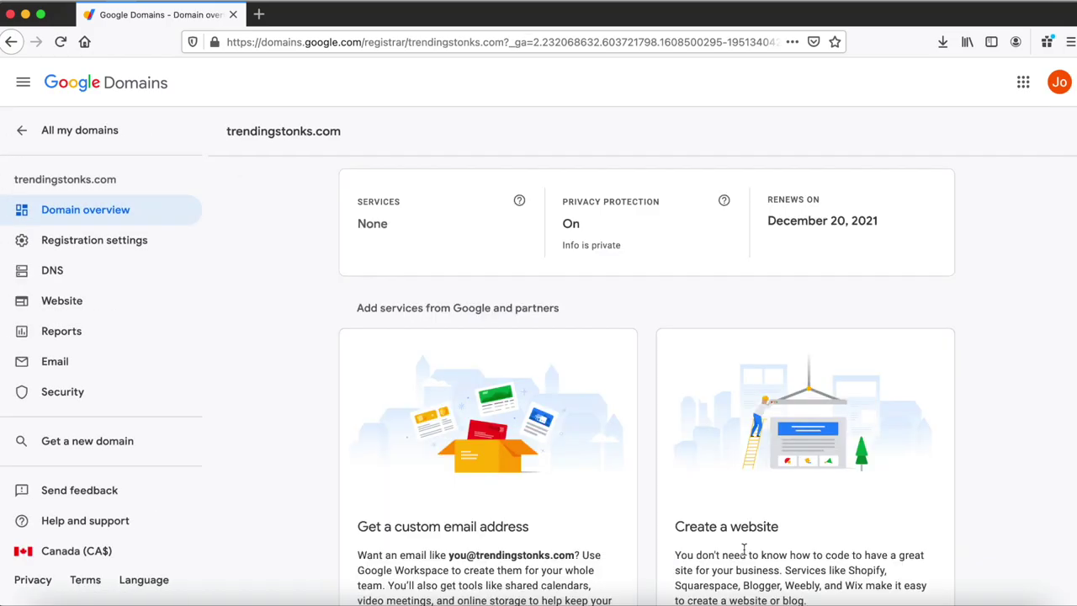
{"action": "scroll", "coordinate": [843, 517], "scroll_direction": "down", "scroll_amount": 3}
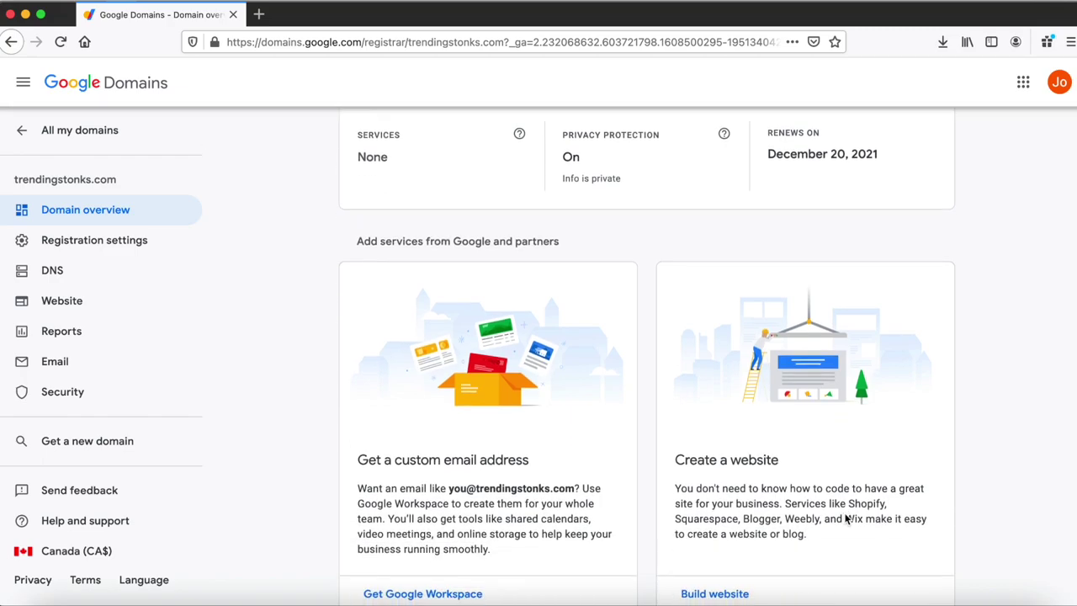
{"action": "scroll", "coordinate": [818, 514], "scroll_direction": "down", "scroll_amount": 2}
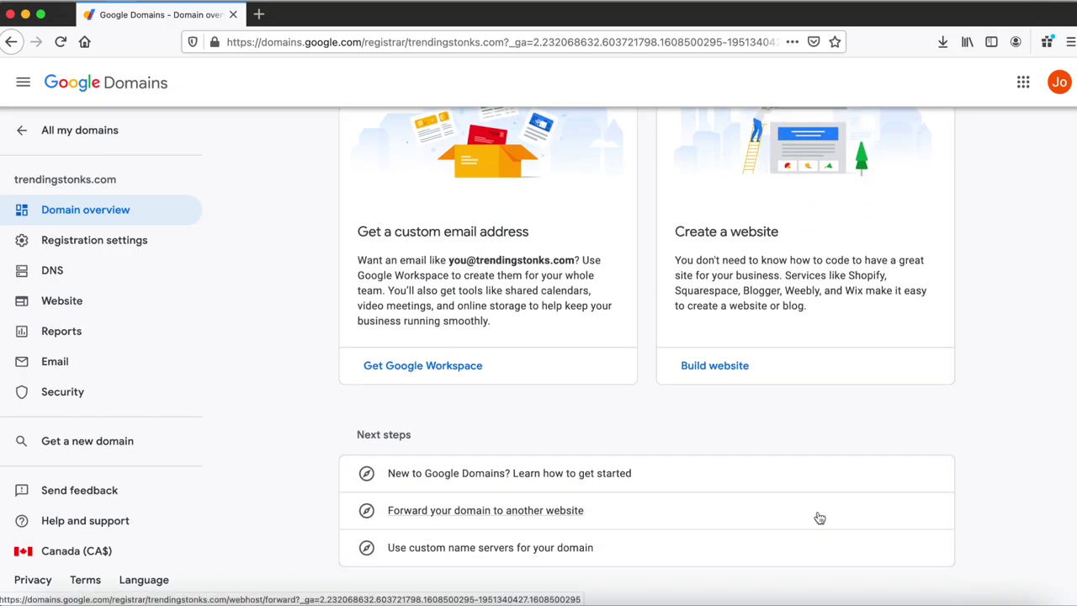
{"action": "scroll", "coordinate": [817, 517], "scroll_direction": "down", "scroll_amount": 3}
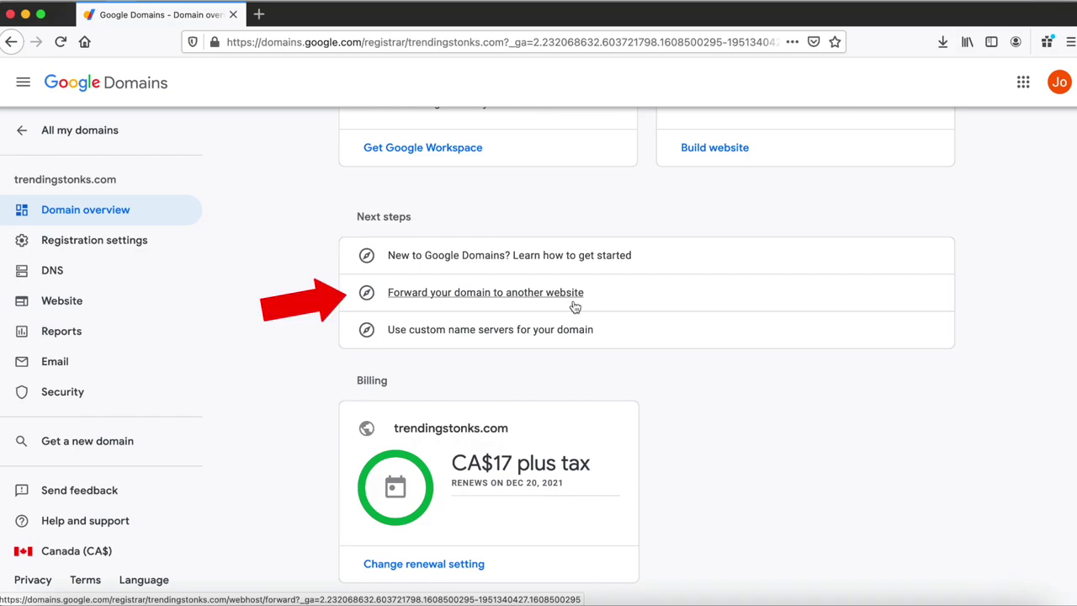
{"action": "left_click", "coordinate": [575, 307]}
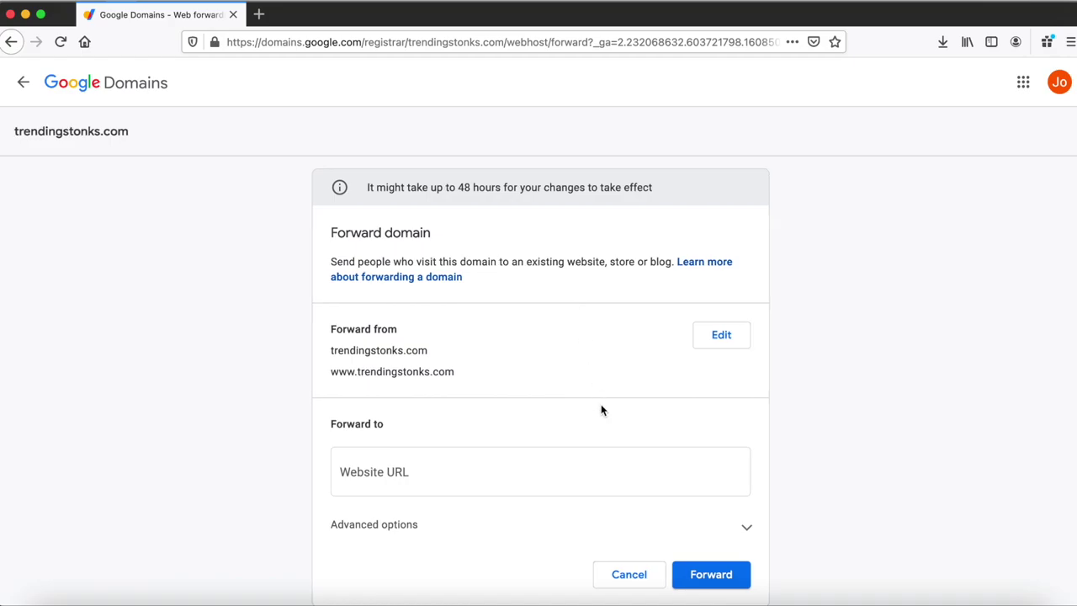
{"action": "left_click", "coordinate": [594, 465]}
{"action": "scroll", "coordinate": [594, 468], "scroll_direction": "down", "scroll_amount": 2}
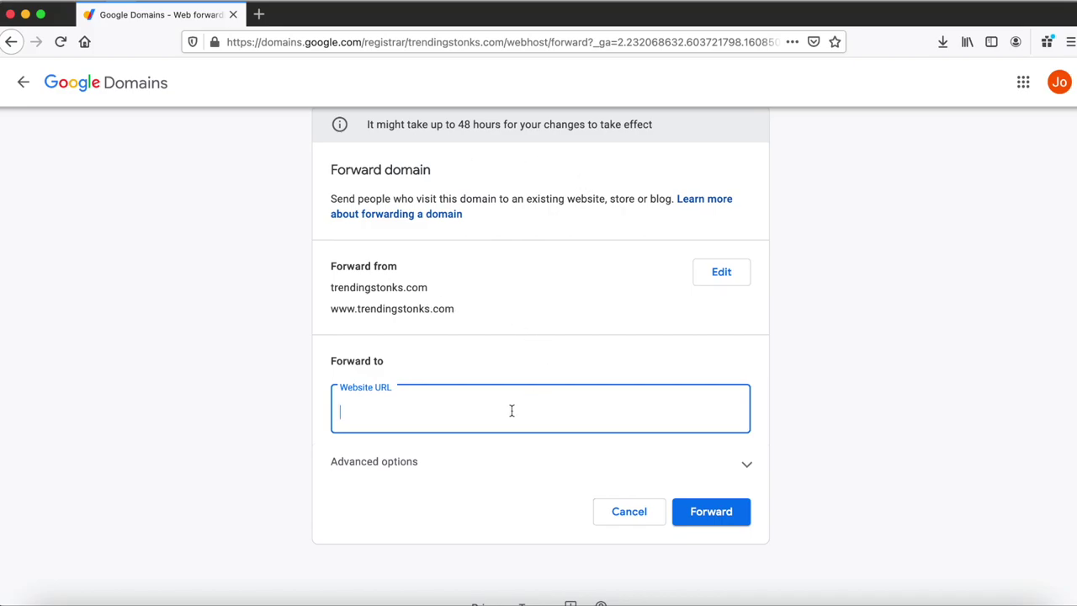
{"action": "type", "text": "https://youtube.com/stuffed"}
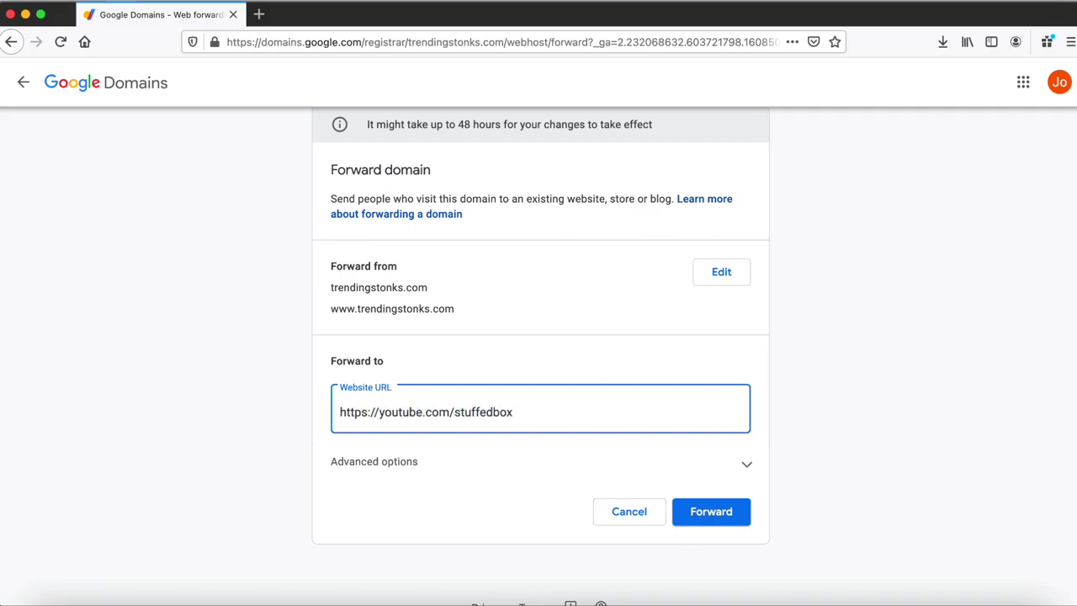
{"action": "type", "text": "box"}
- Set the forward to a permanent 301 redirect with path forwarding and SSL on, and save
{"action": "left_click", "coordinate": [751, 464]}
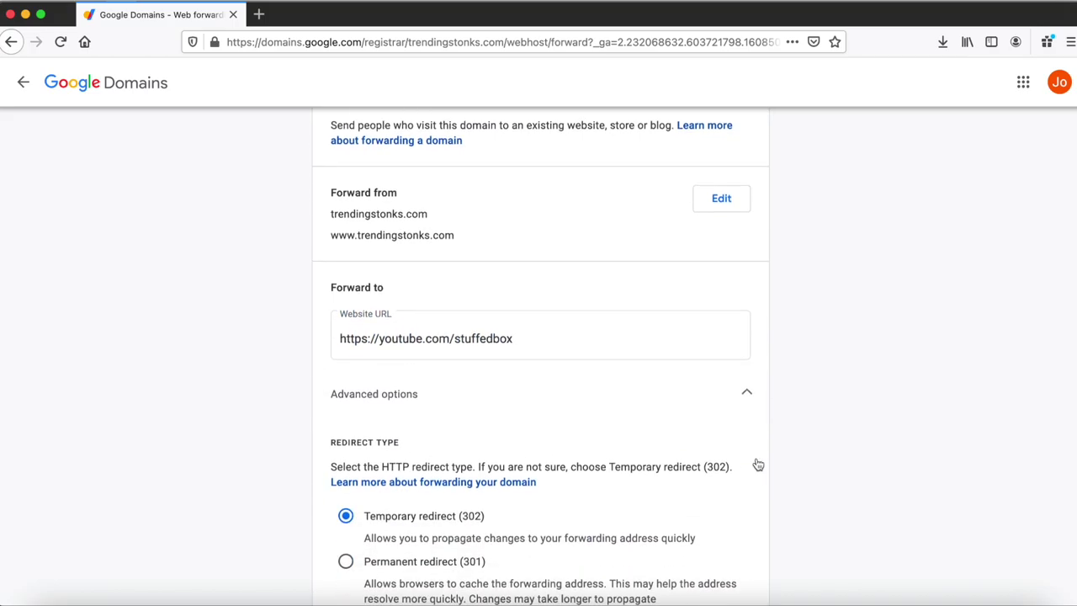
{"action": "scroll", "coordinate": [755, 463], "scroll_direction": "down", "scroll_amount": 3}
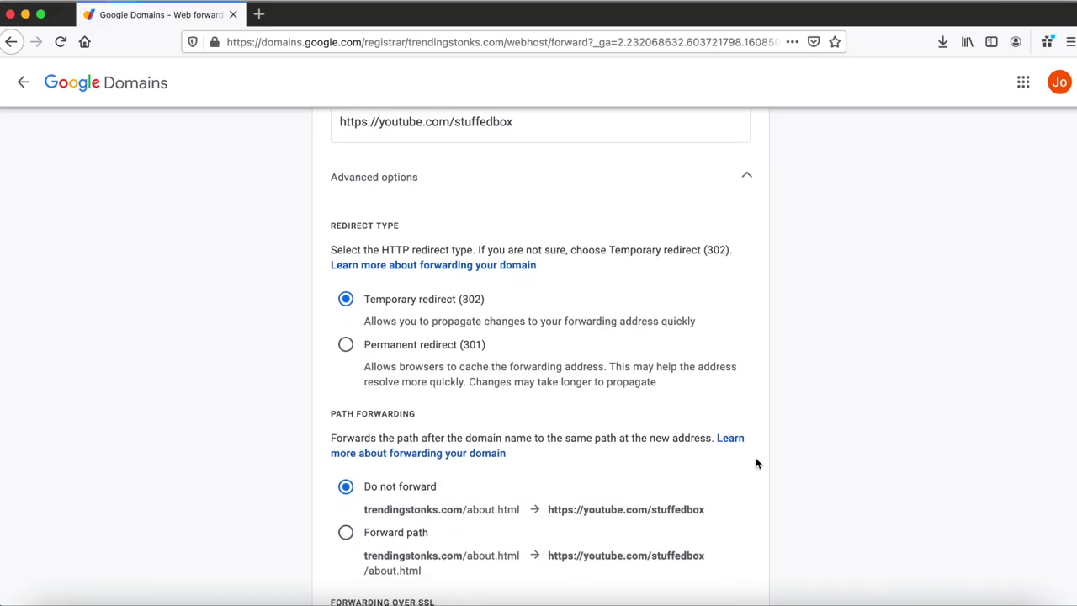
{"action": "scroll", "coordinate": [756, 463], "scroll_direction": "down", "scroll_amount": 2}
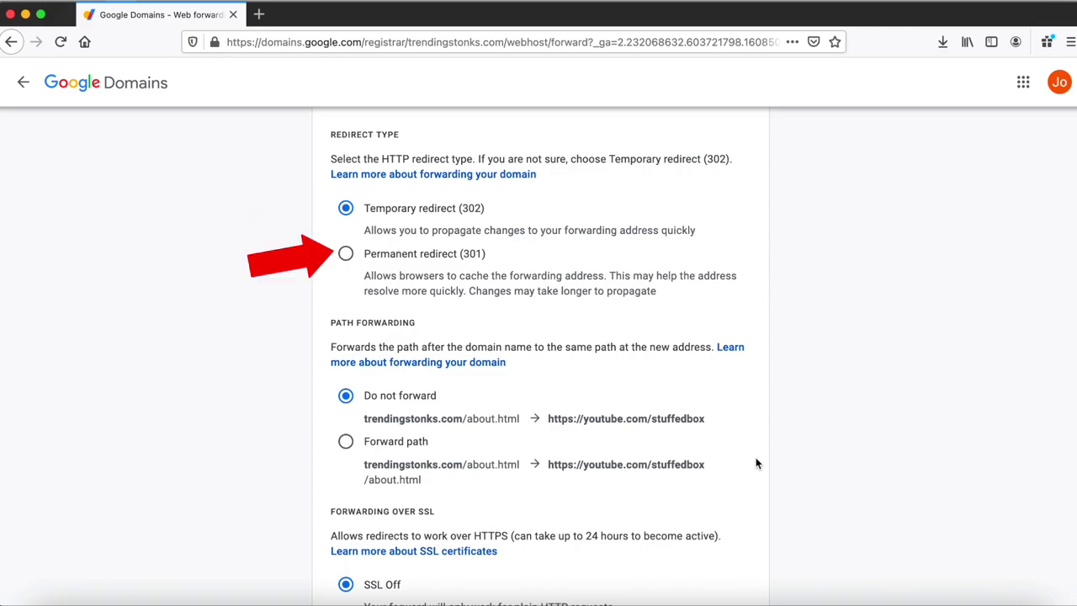
{"action": "scroll", "coordinate": [755, 463], "scroll_direction": "down", "scroll_amount": 1}
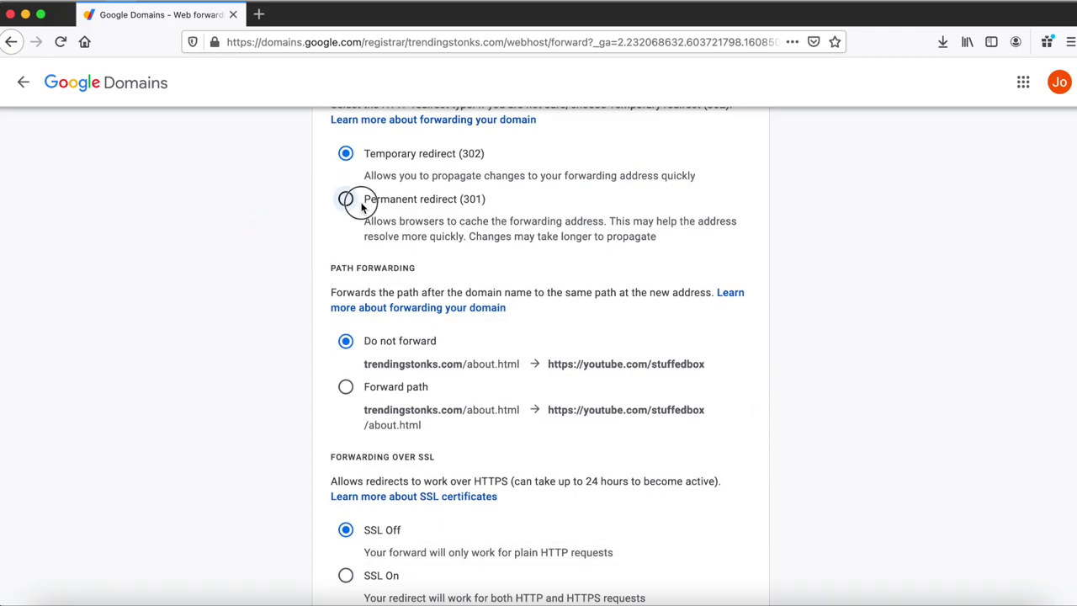
{"action": "left_click", "coordinate": [347, 199]}
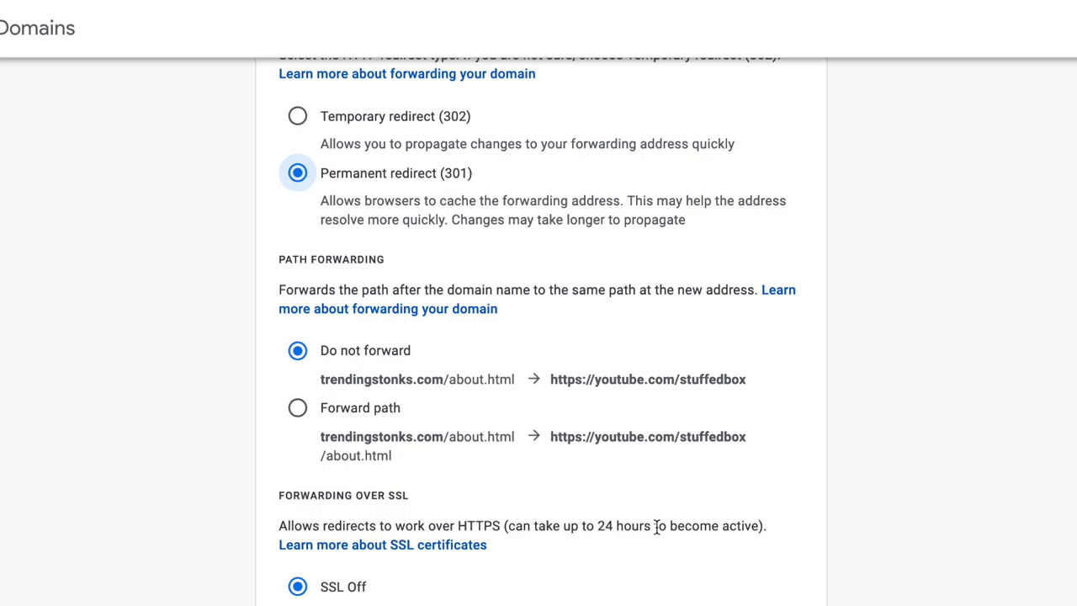
{"action": "scroll", "coordinate": [657, 526], "scroll_direction": "down", "scroll_amount": 1}
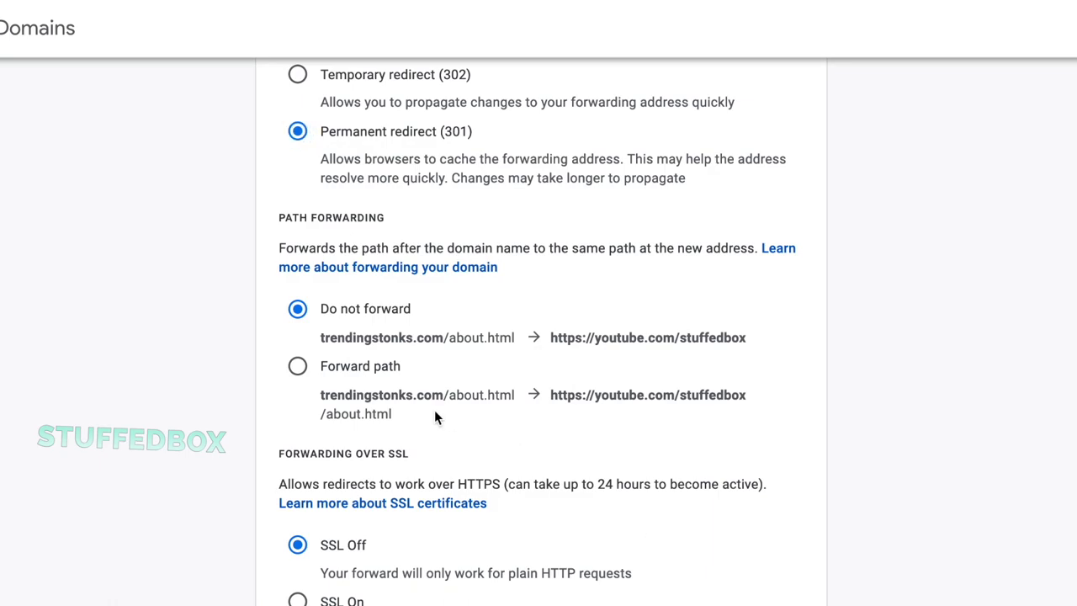
{"action": "left_click", "coordinate": [299, 369]}
{"action": "scroll", "coordinate": [421, 486], "scroll_direction": "down", "scroll_amount": 2}
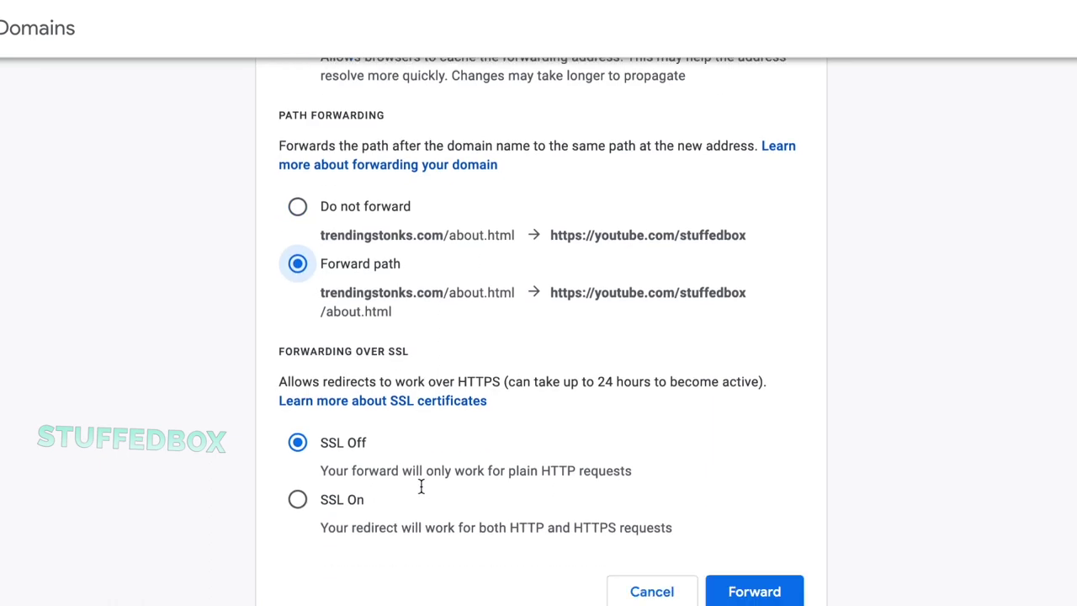
{"action": "left_click", "coordinate": [299, 491]}
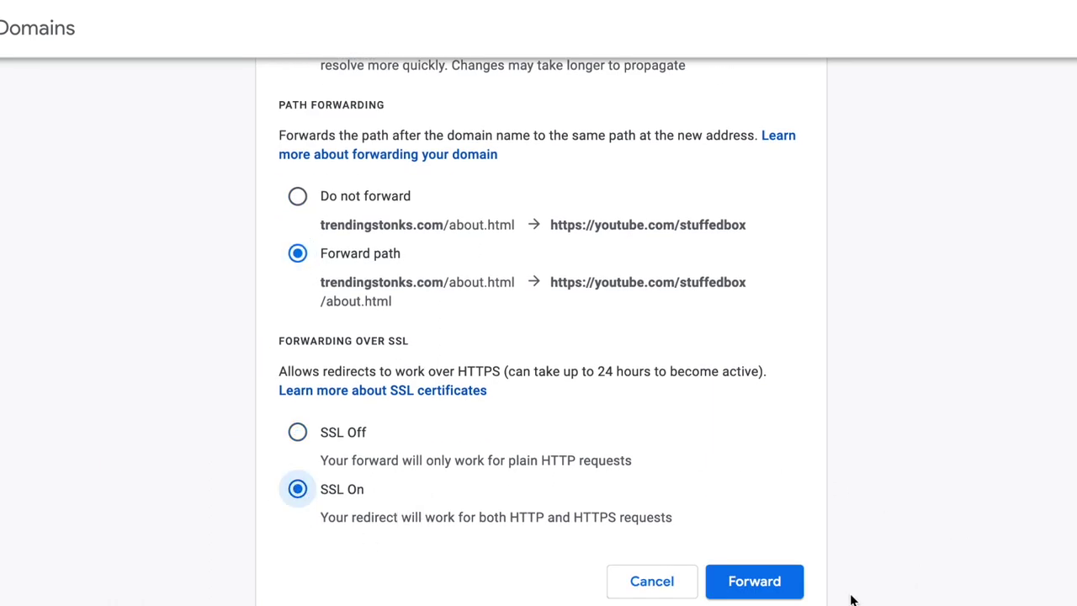
{"action": "left_click", "coordinate": [769, 584]}
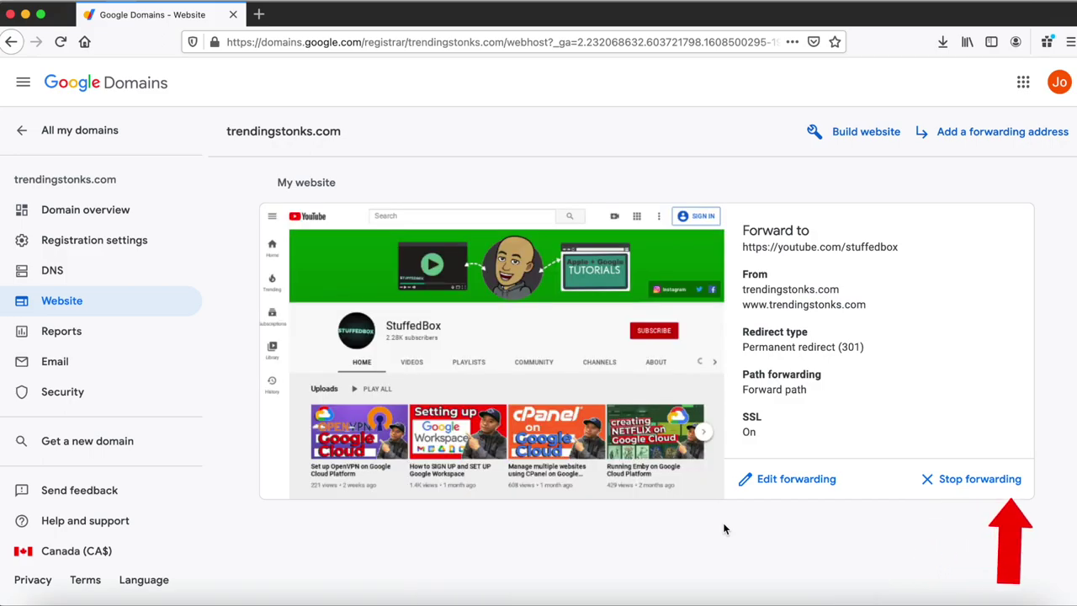
- Open the trendingstonks.com Security page, with 2-Step Verification and DNSSEC both on
{"action": "left_click", "coordinate": [69, 392]}
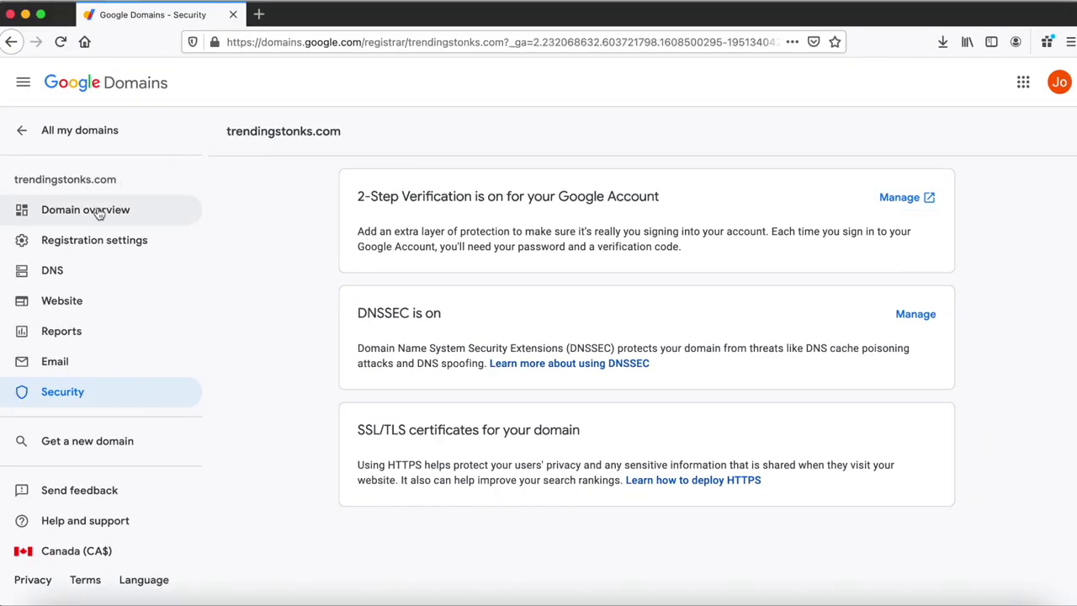
- From the domain overview's Billing card, open the renewal settings for trendingstonks.com
{"action": "left_click", "coordinate": [92, 210]}
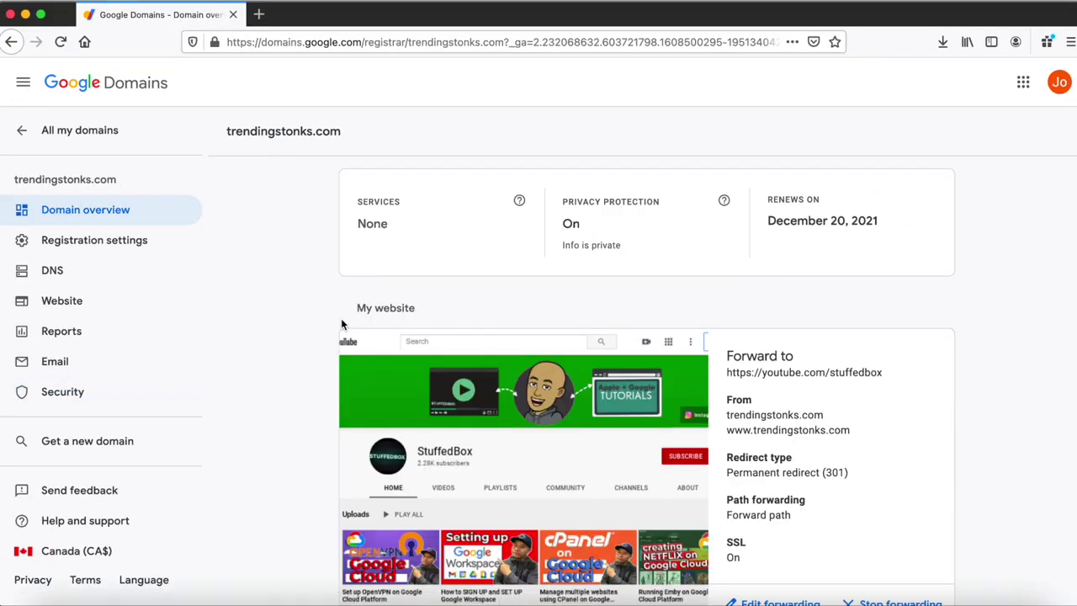
{"action": "scroll", "coordinate": [341, 318], "scroll_direction": "down", "scroll_amount": 7}
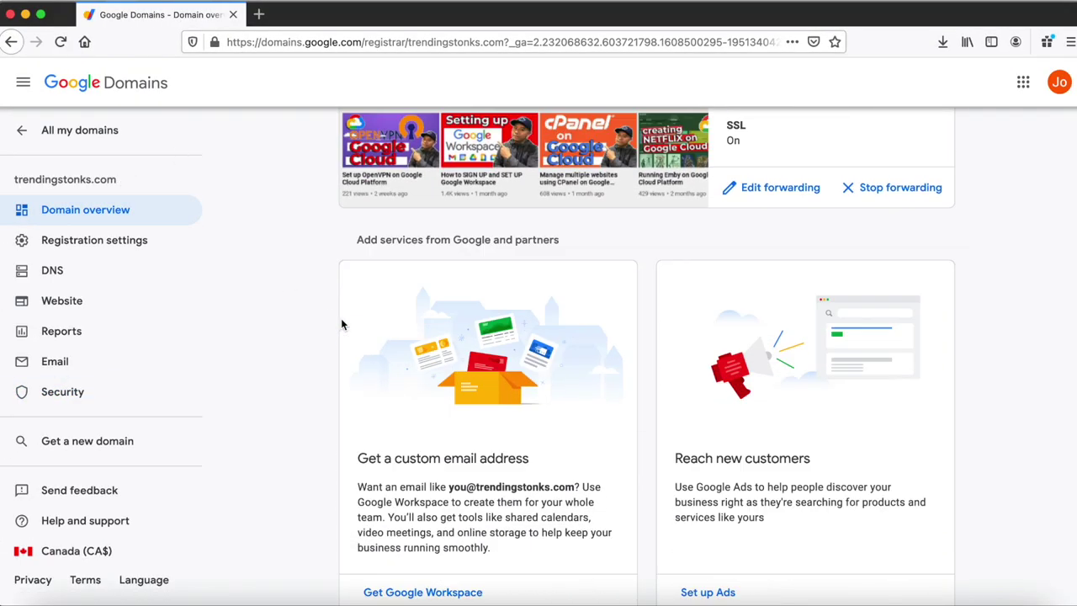
{"action": "scroll", "coordinate": [342, 320], "scroll_direction": "down", "scroll_amount": 3}
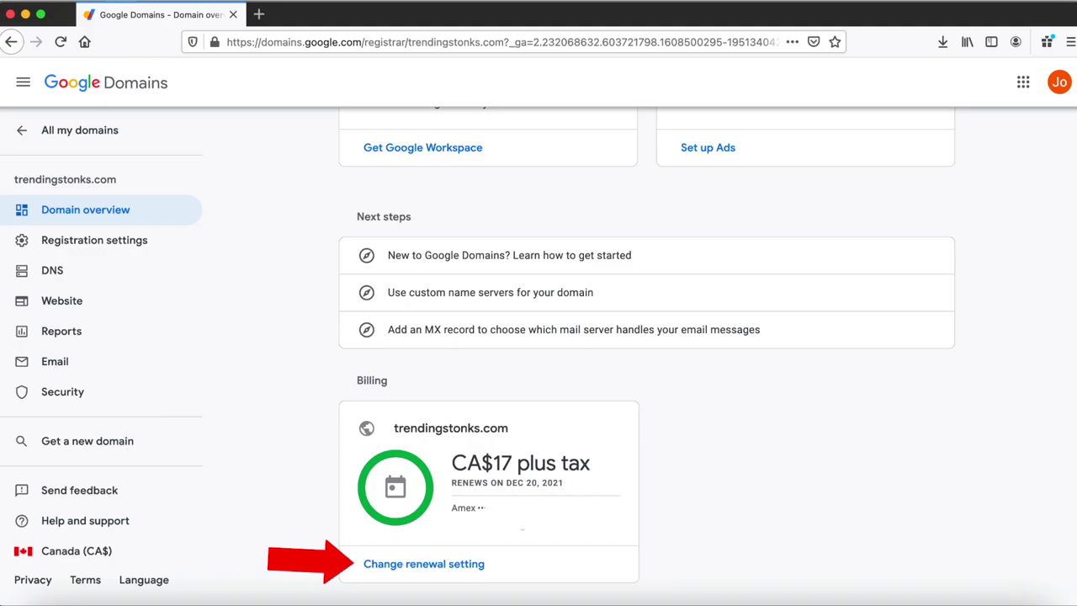
{"action": "left_click", "coordinate": [473, 565]}
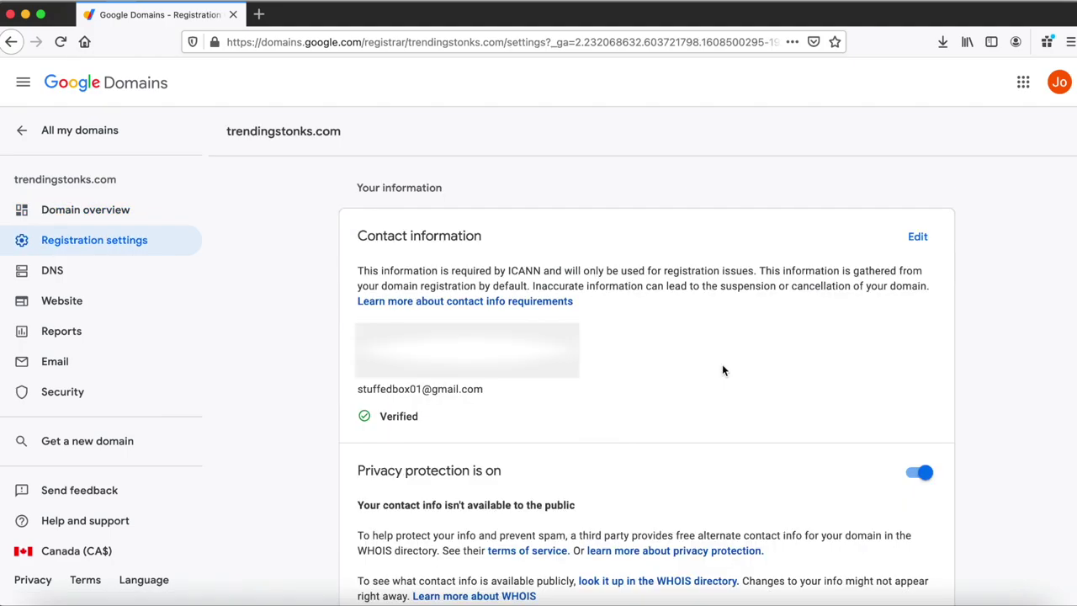
- Choose "Don't change it" in the Cancel auto-renew dialog so yearly auto-renew stays on
{"action": "scroll", "coordinate": [721, 364], "scroll_direction": "down", "scroll_amount": 3}
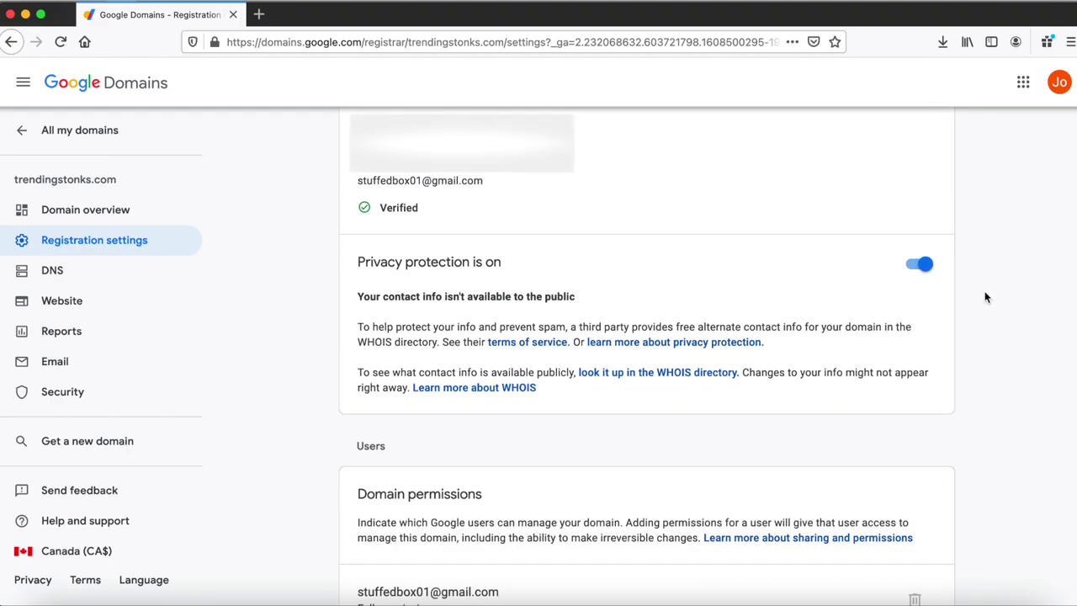
{"action": "scroll", "coordinate": [954, 293], "scroll_direction": "down", "scroll_amount": 1}
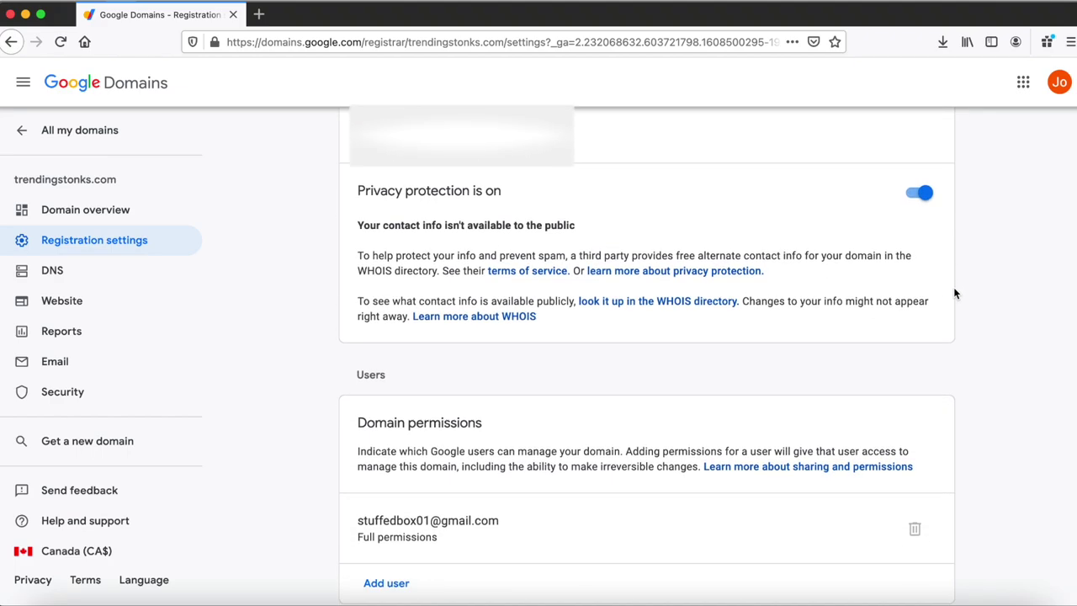
{"action": "scroll", "coordinate": [955, 293], "scroll_direction": "down", "scroll_amount": 1}
{"action": "scroll", "coordinate": [955, 293], "scroll_direction": "down", "scroll_amount": 1}
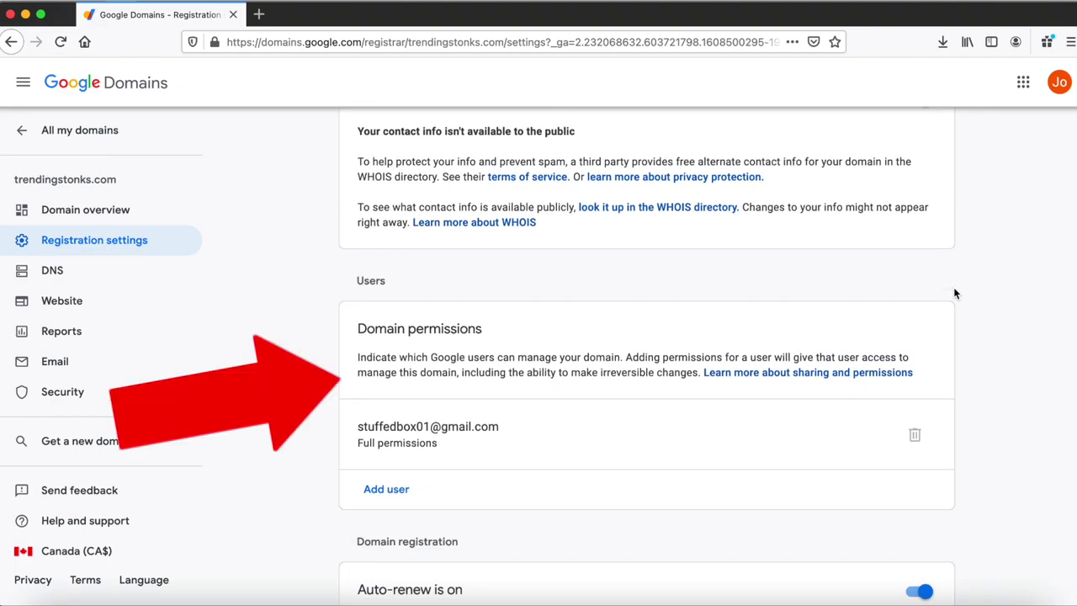
{"action": "scroll", "coordinate": [955, 293], "scroll_direction": "down", "scroll_amount": 2}
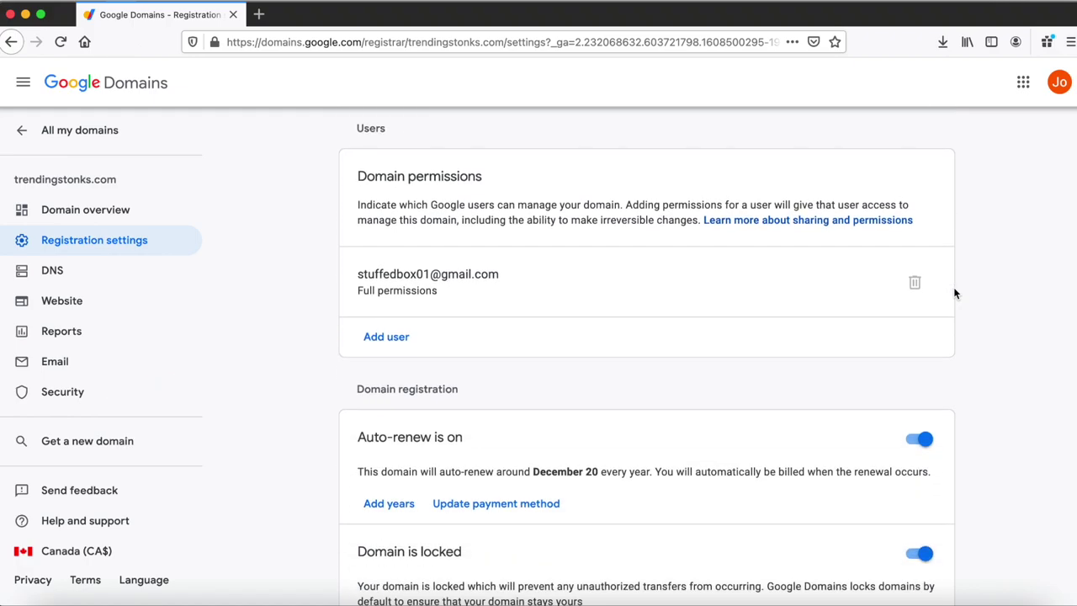
{"action": "scroll", "coordinate": [955, 293], "scroll_direction": "down", "scroll_amount": 1}
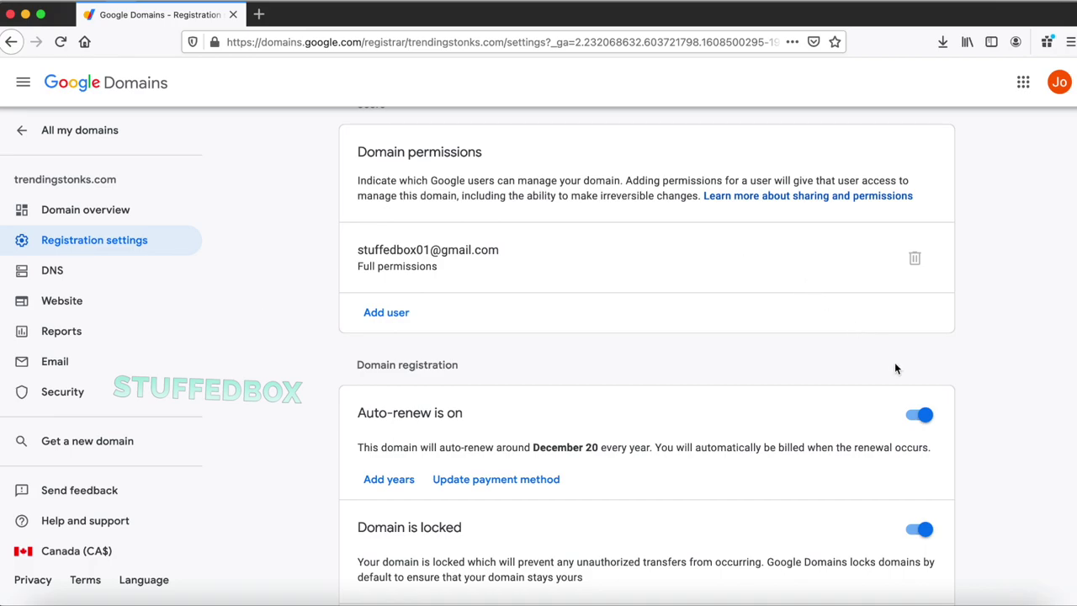
{"action": "scroll", "coordinate": [949, 433], "scroll_direction": "down", "scroll_amount": 2}
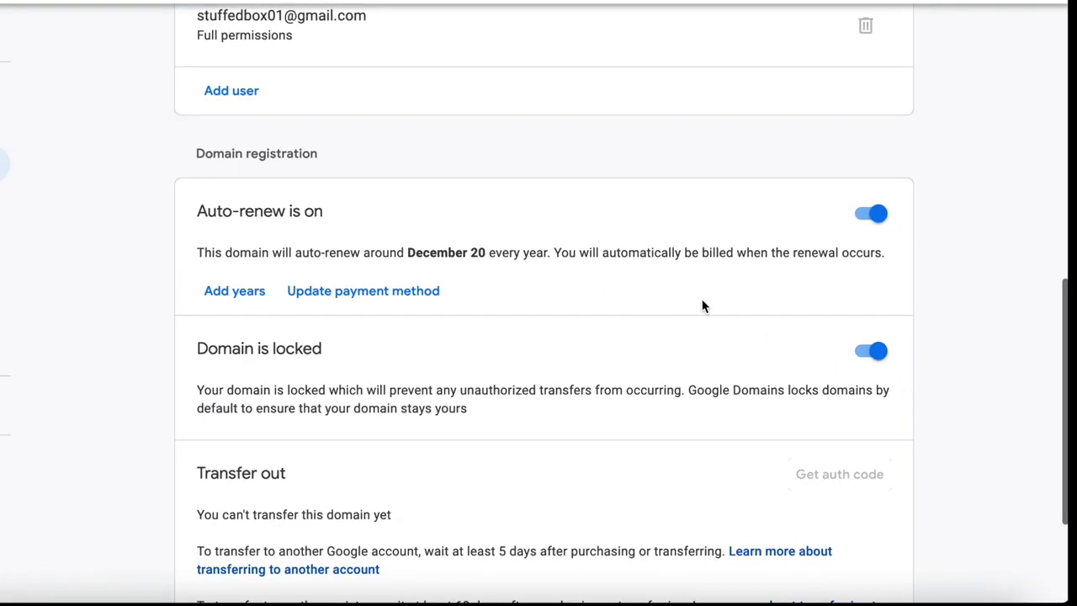
{"action": "left_click", "coordinate": [860, 215]}
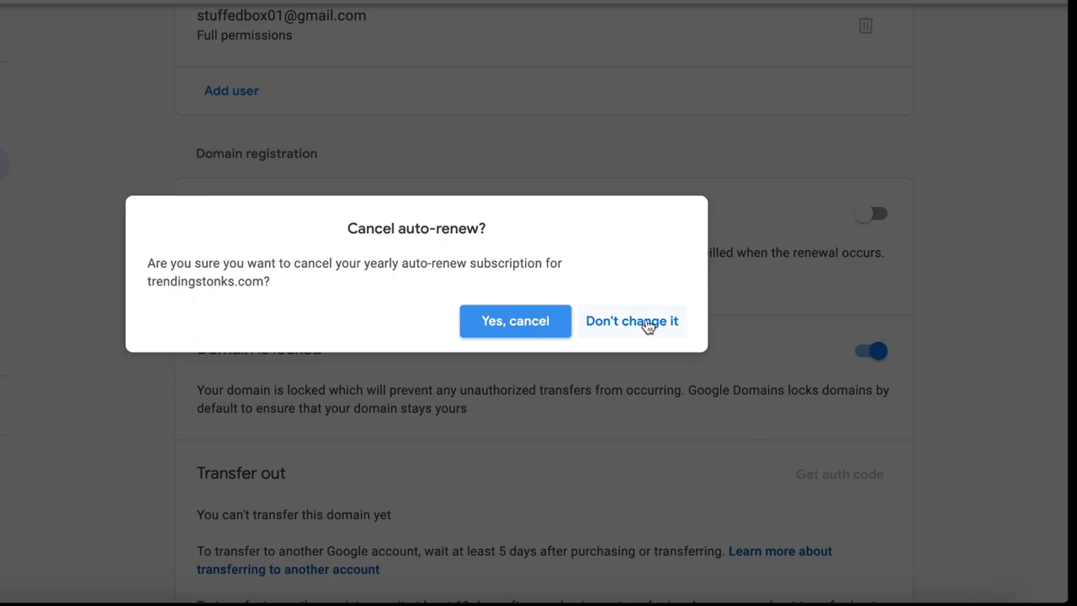
{"action": "left_click", "coordinate": [614, 321]}
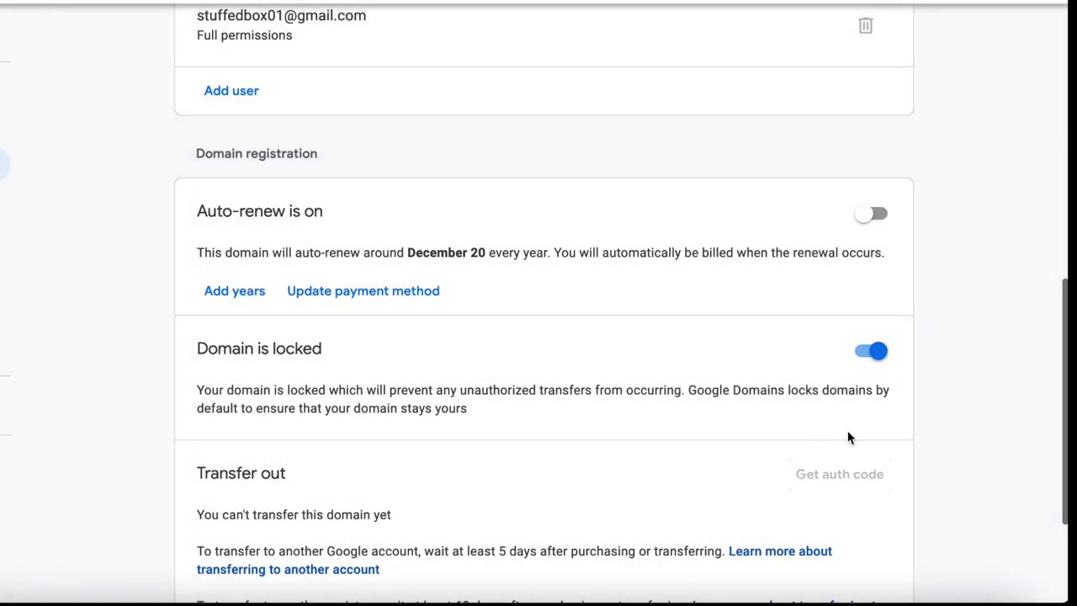
{"action": "scroll", "coordinate": [892, 427], "scroll_direction": "down", "scroll_amount": 2}
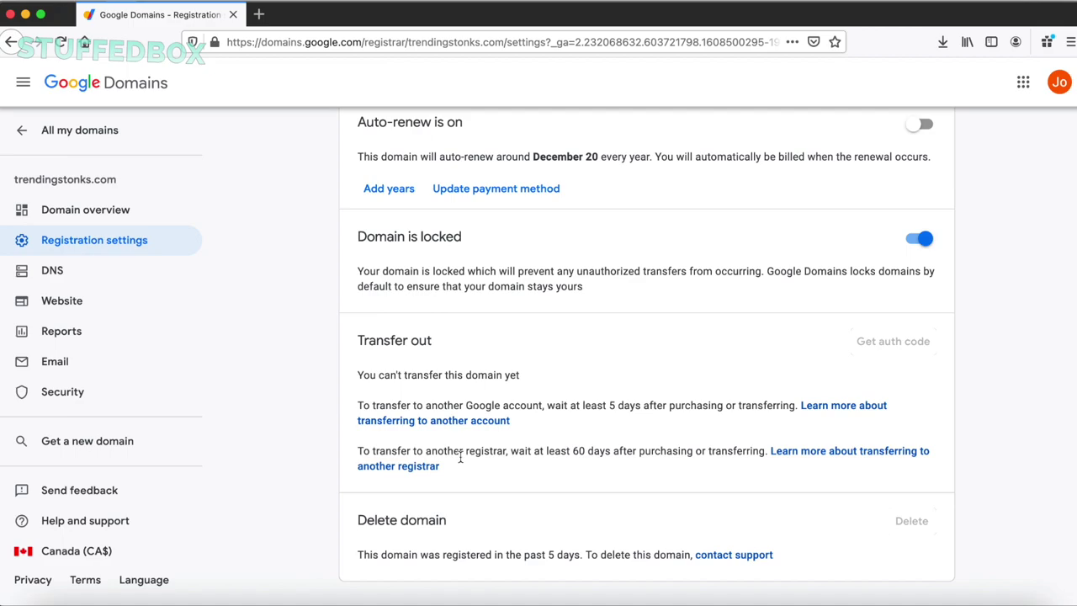
- Open the DNS page for trendingstonks.com, using name servers ns-cloud-c1 through c4
{"action": "left_click", "coordinate": [97, 275]}
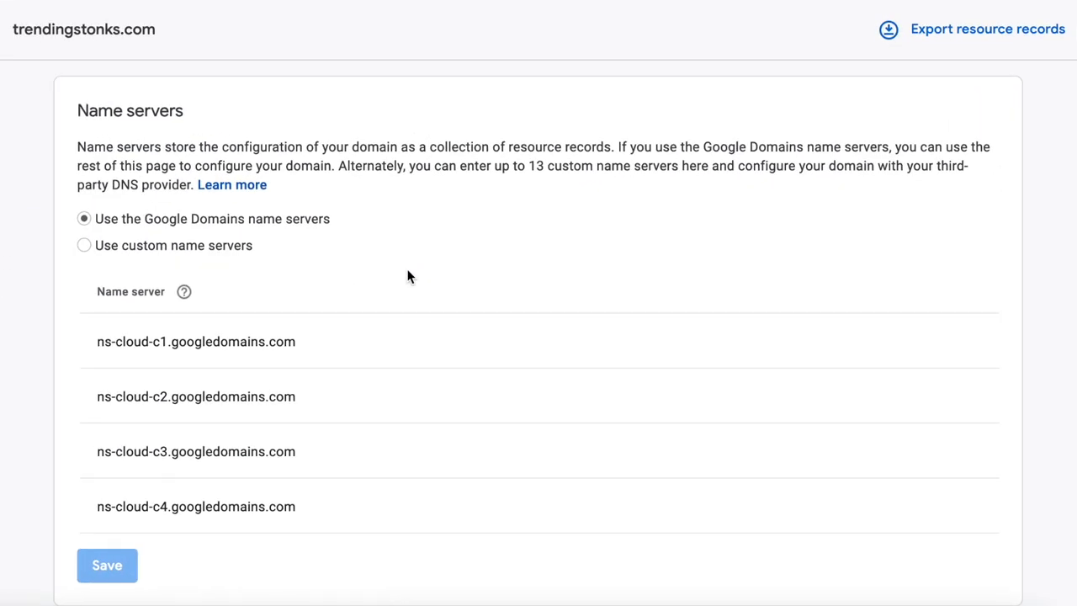
{"action": "scroll", "coordinate": [408, 276], "scroll_direction": "down", "scroll_amount": 2}
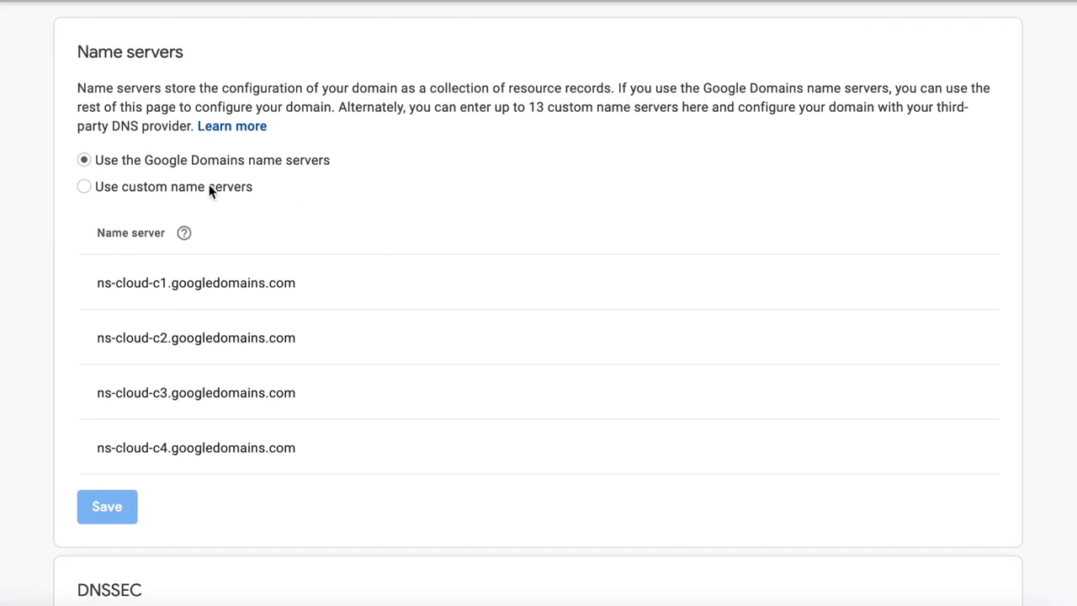
{"action": "scroll", "coordinate": [210, 192], "scroll_direction": "down", "scroll_amount": 1}
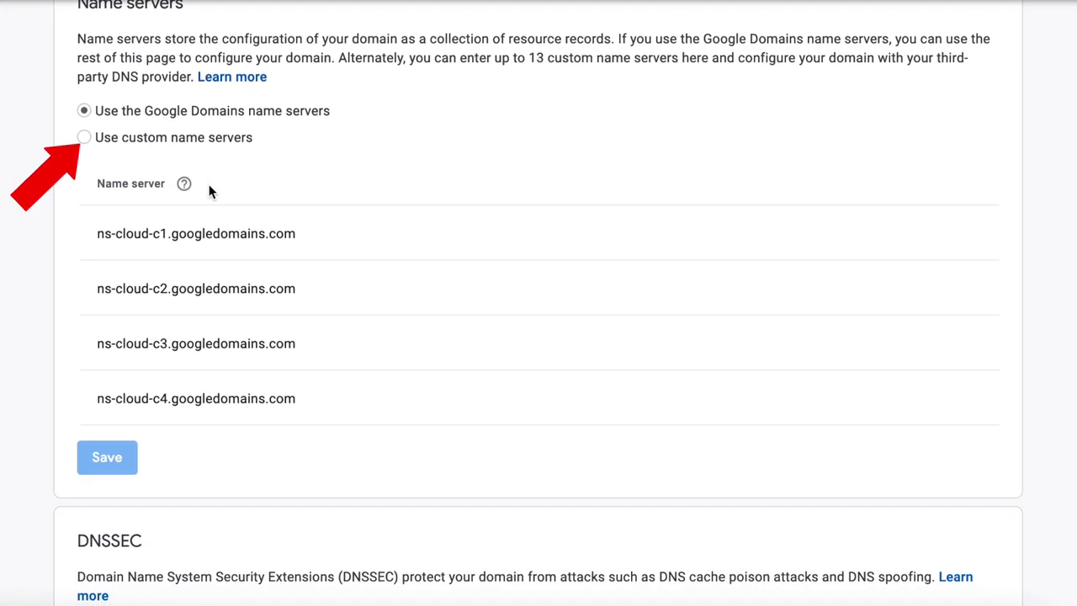
{"action": "left_click", "coordinate": [174, 132]}
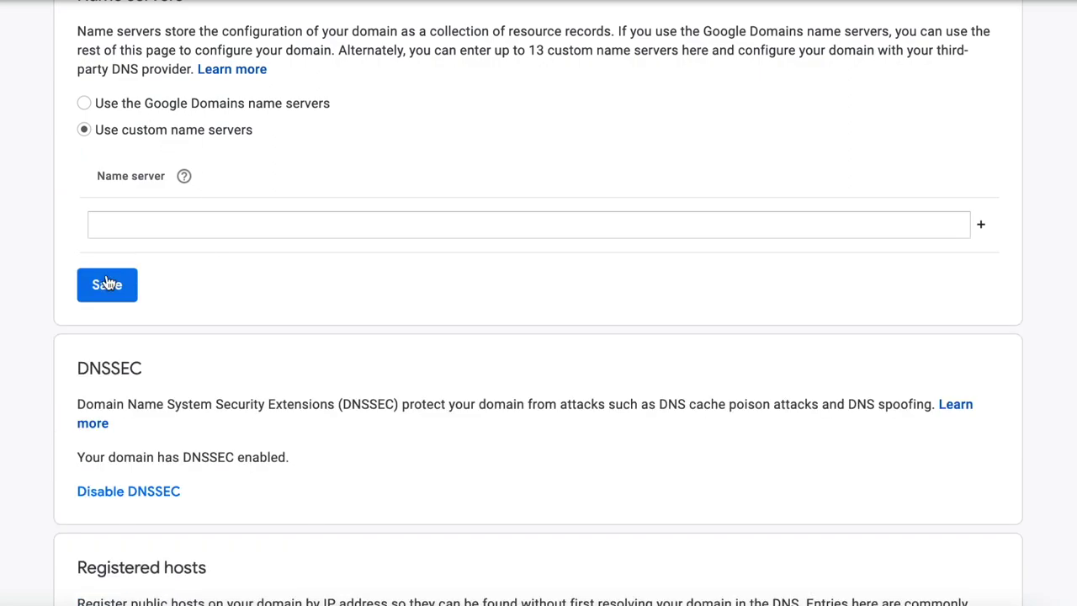
{"action": "left_click", "coordinate": [161, 104]}
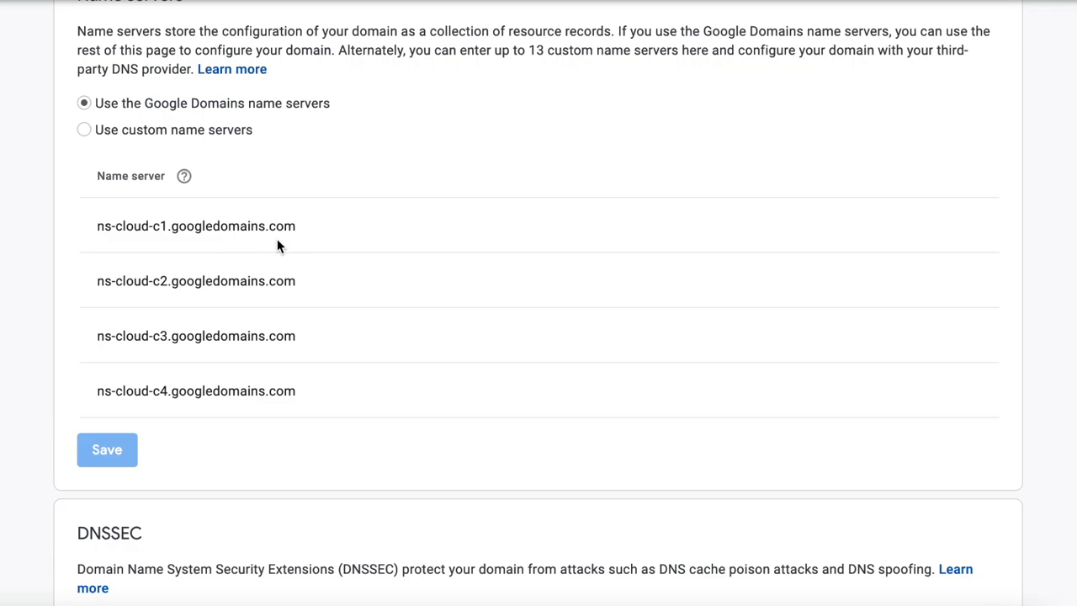
{"action": "scroll", "coordinate": [277, 244], "scroll_direction": "down", "scroll_amount": 4}
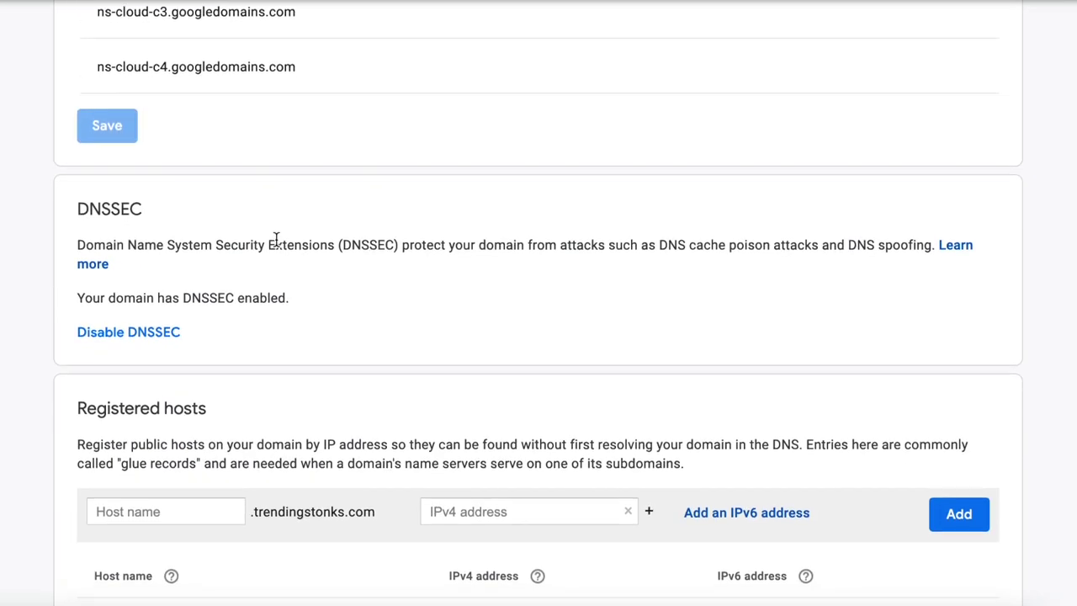
{"action": "scroll", "coordinate": [277, 240], "scroll_direction": "down", "scroll_amount": 2}
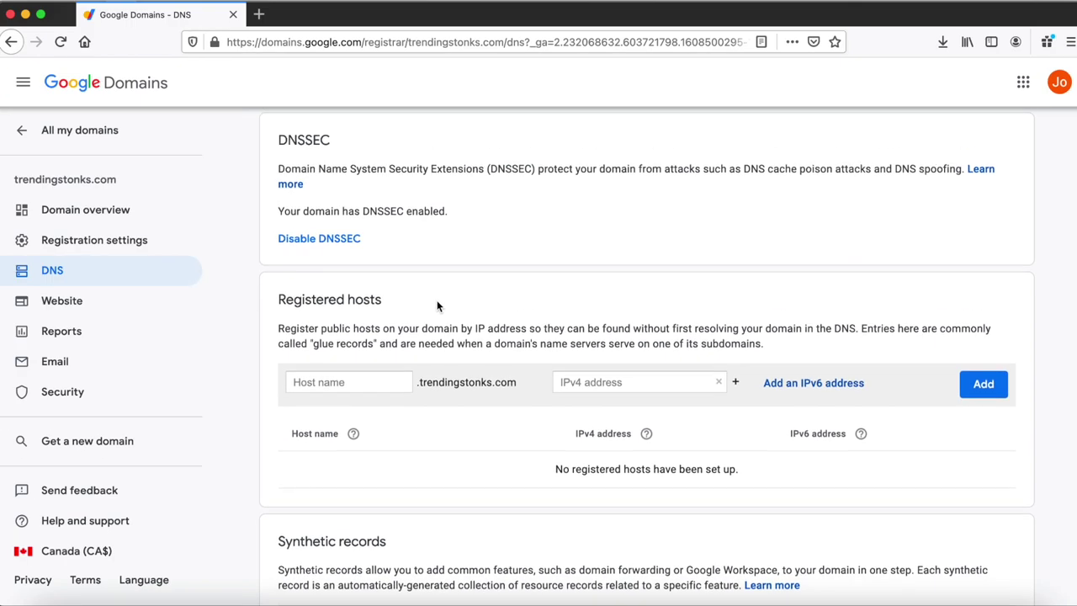
{"action": "scroll", "coordinate": [275, 246], "scroll_direction": "down", "scroll_amount": 3}
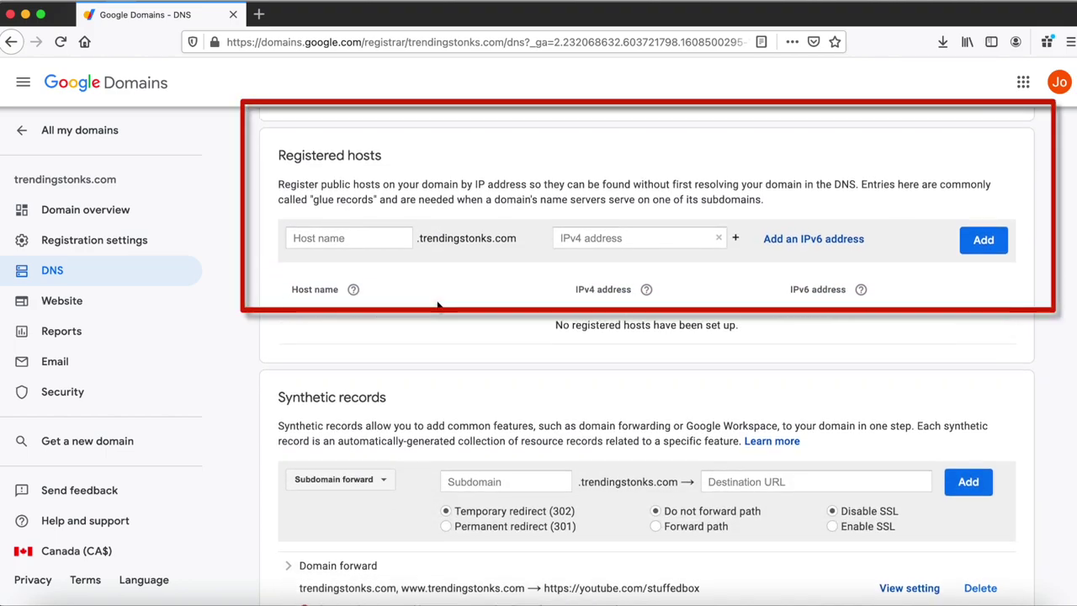
{"action": "scroll", "coordinate": [437, 306], "scroll_direction": "down", "scroll_amount": 1}
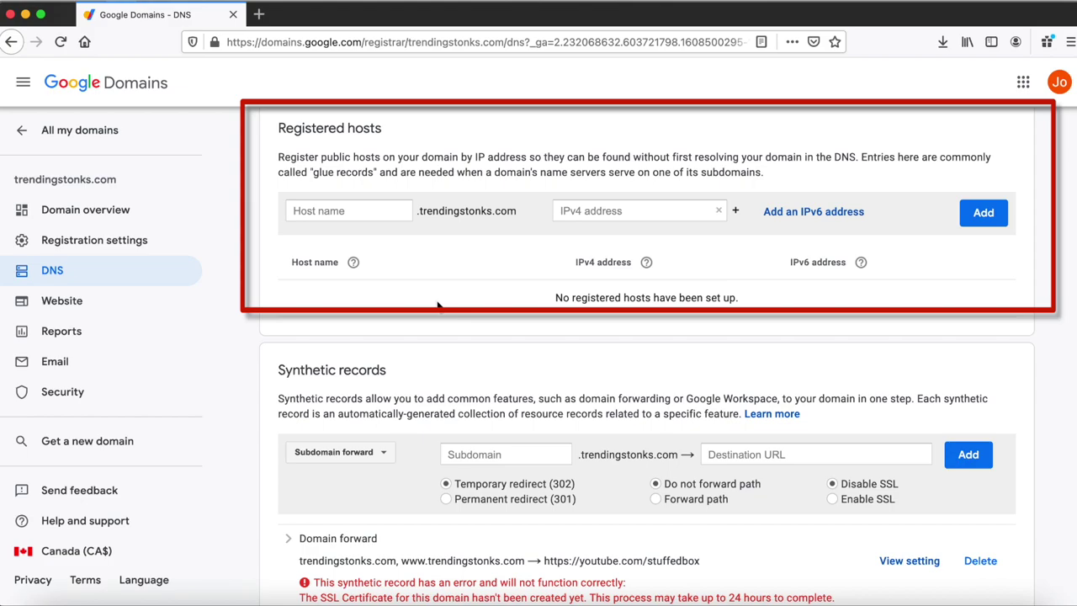
{"action": "scroll", "coordinate": [437, 306], "scroll_direction": "down", "scroll_amount": 3}
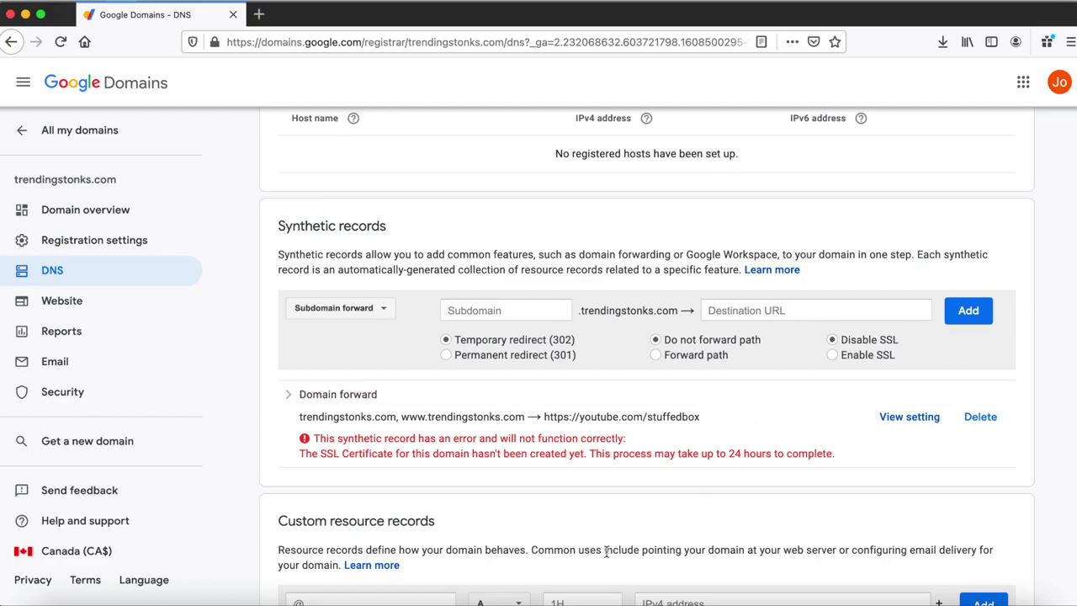
{"action": "scroll", "coordinate": [605, 552], "scroll_direction": "down", "scroll_amount": 5}
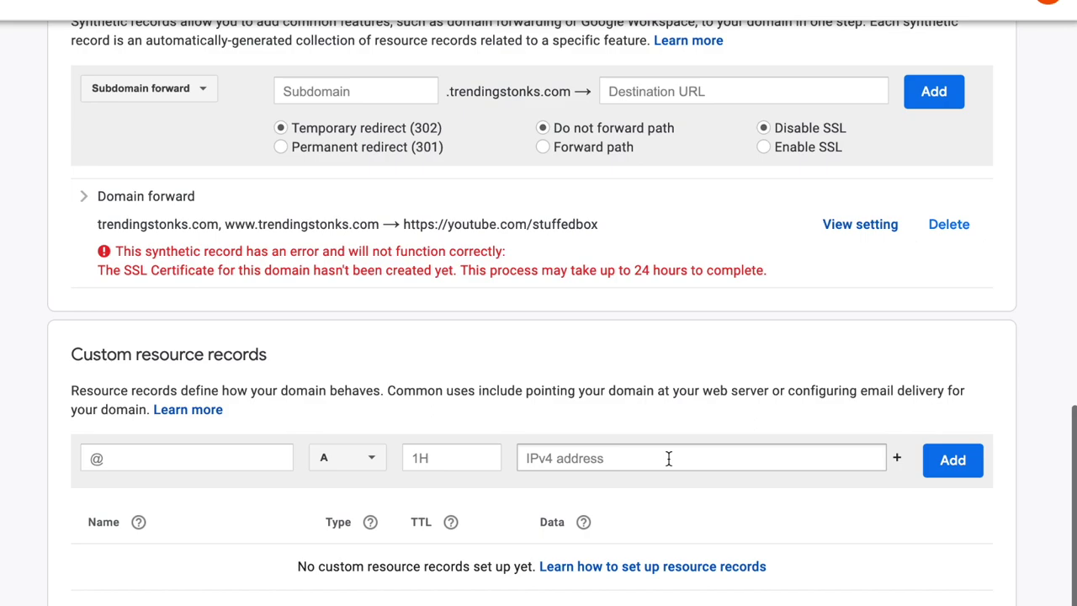
{"action": "left_click", "coordinate": [353, 457]}
{"action": "scroll", "coordinate": [361, 461], "scroll_direction": "down", "scroll_amount": 1}
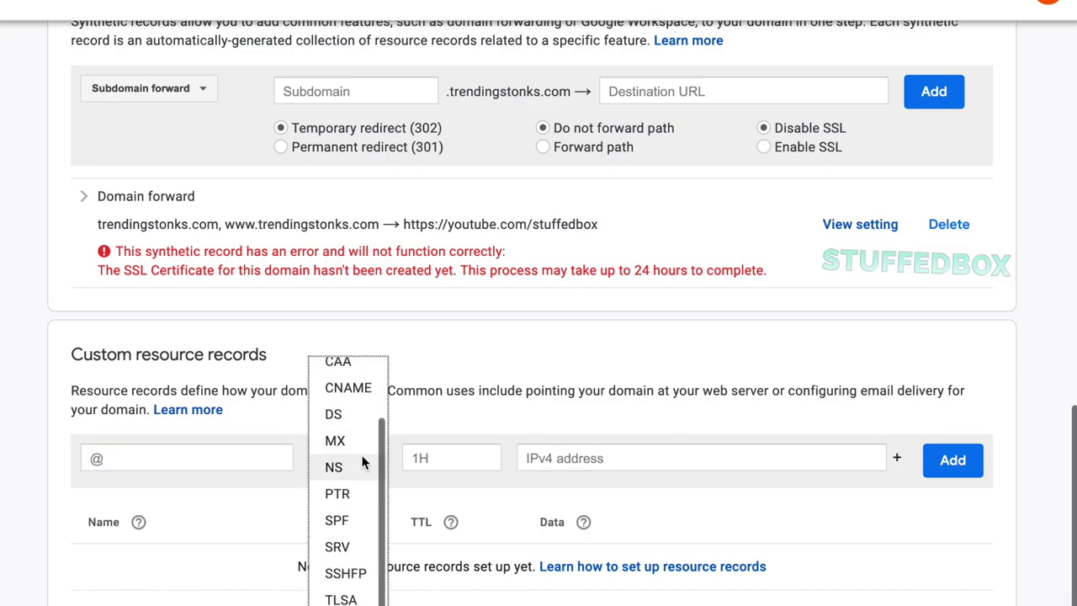
{"action": "scroll", "coordinate": [362, 460], "scroll_direction": "up", "scroll_amount": 1}
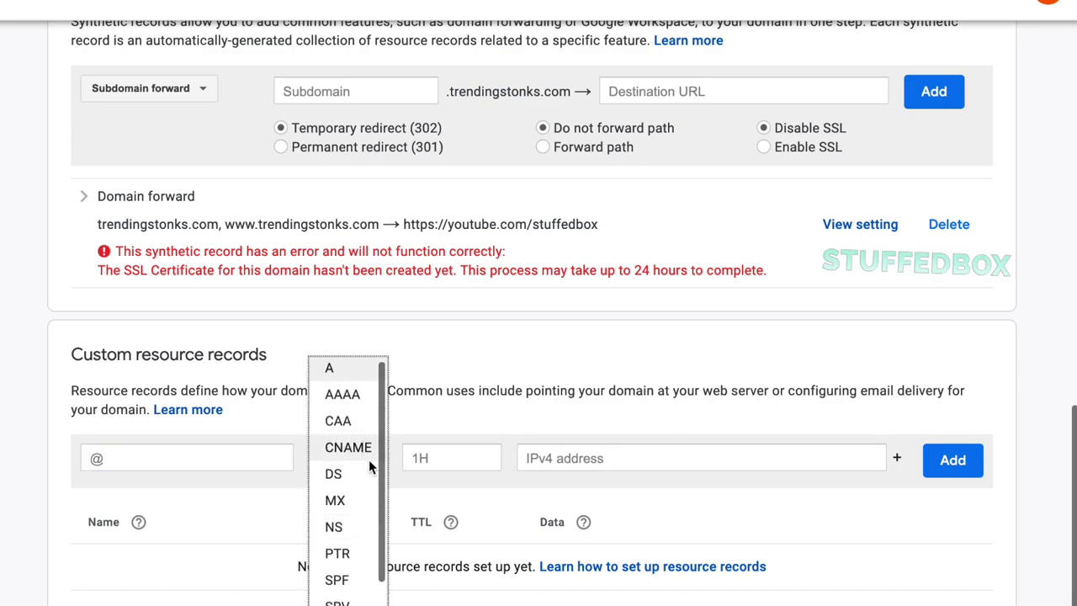
{"action": "scroll", "coordinate": [368, 467], "scroll_direction": "down", "scroll_amount": 1}
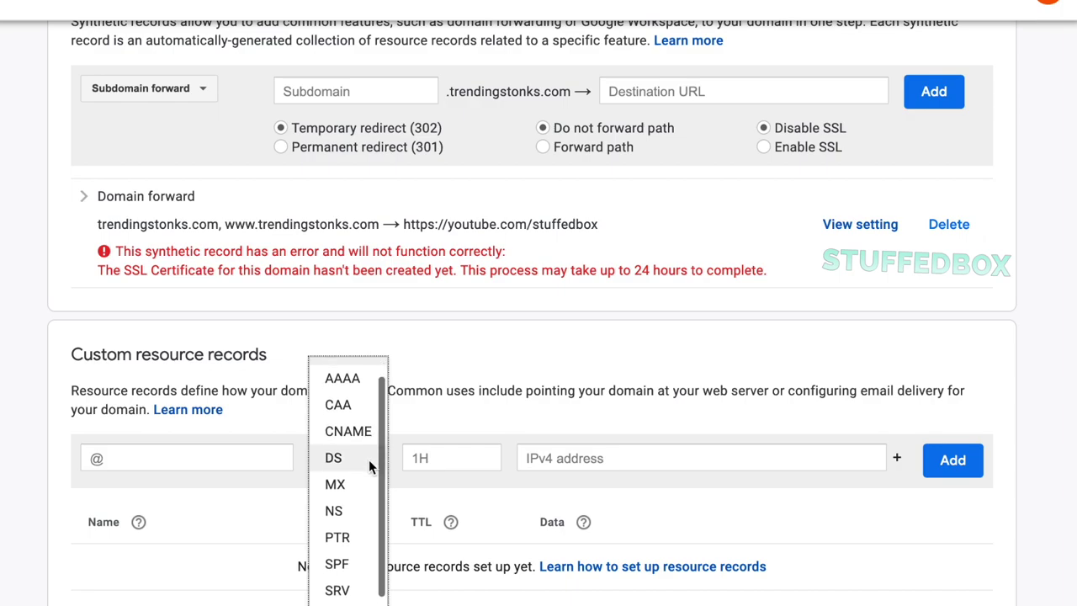
{"action": "scroll", "coordinate": [368, 466], "scroll_direction": "down", "scroll_amount": 1}
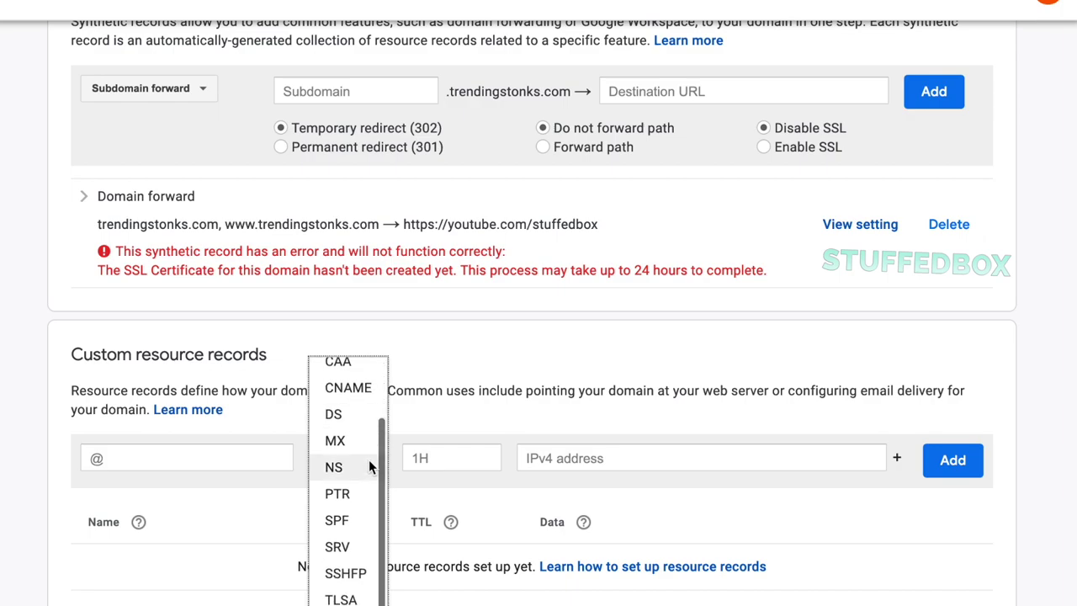
{"action": "left_click", "coordinate": [439, 414]}
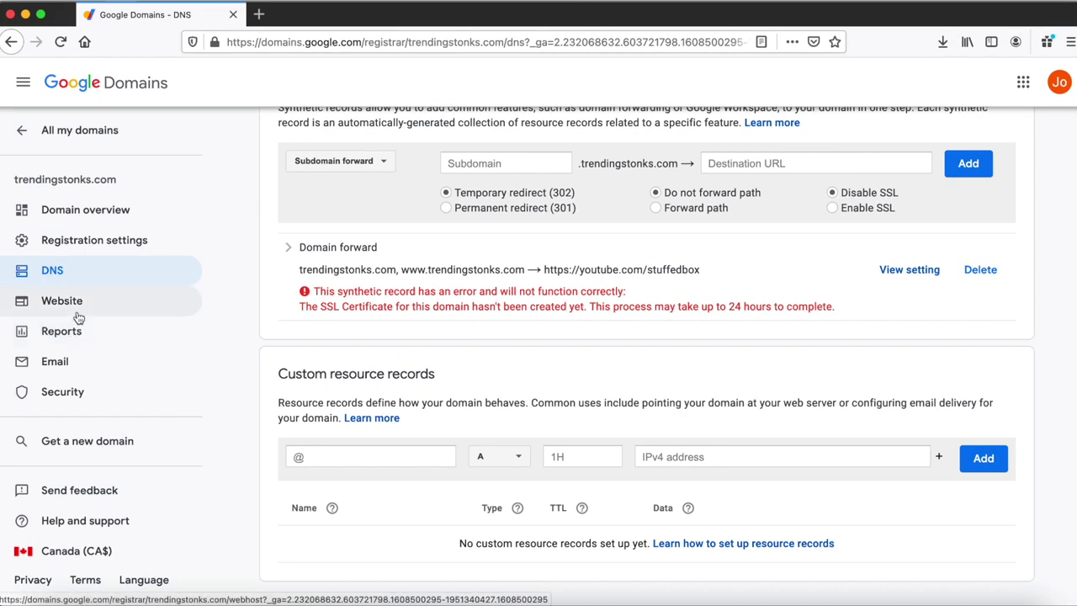
- Start building a website for trendingstonks.com and pick the Bluehost WordPress option with its 30-day free trial
{"action": "left_click", "coordinate": [75, 308]}
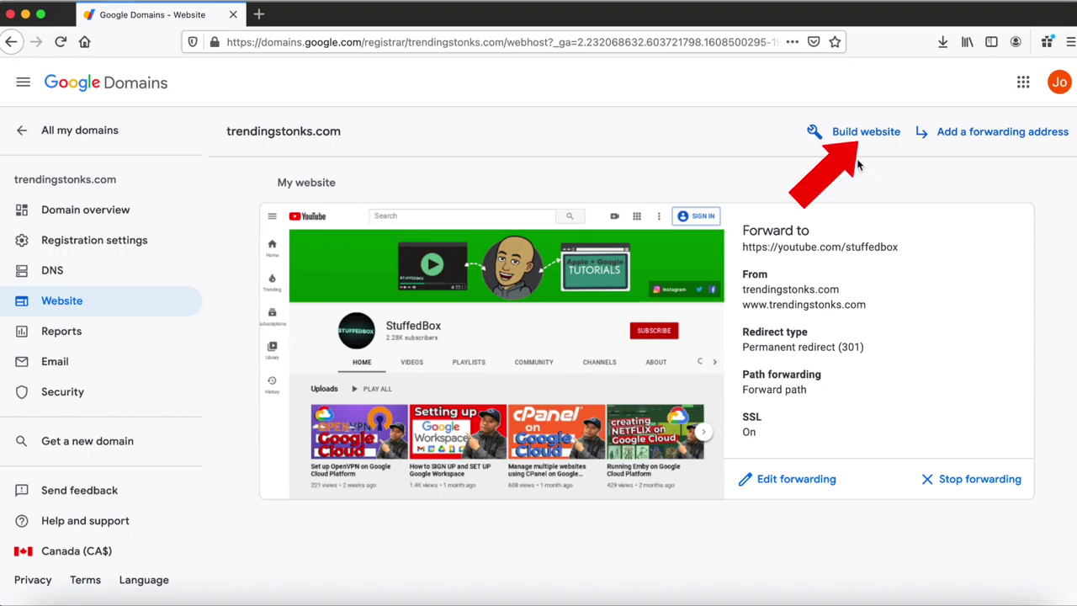
{"action": "left_click", "coordinate": [858, 137]}
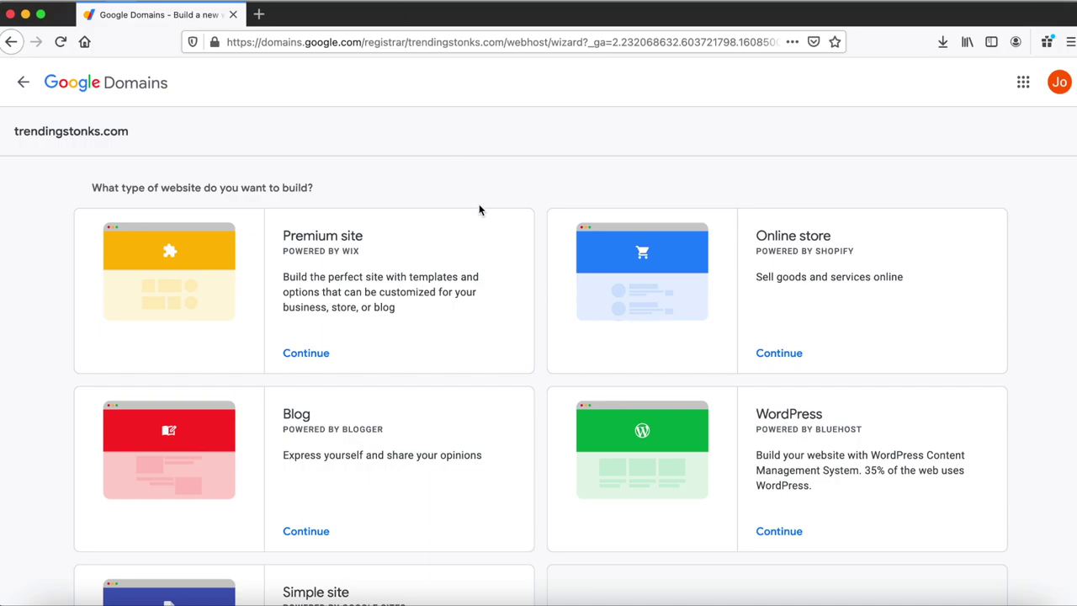
{"action": "scroll", "coordinate": [479, 210], "scroll_direction": "down", "scroll_amount": 1}
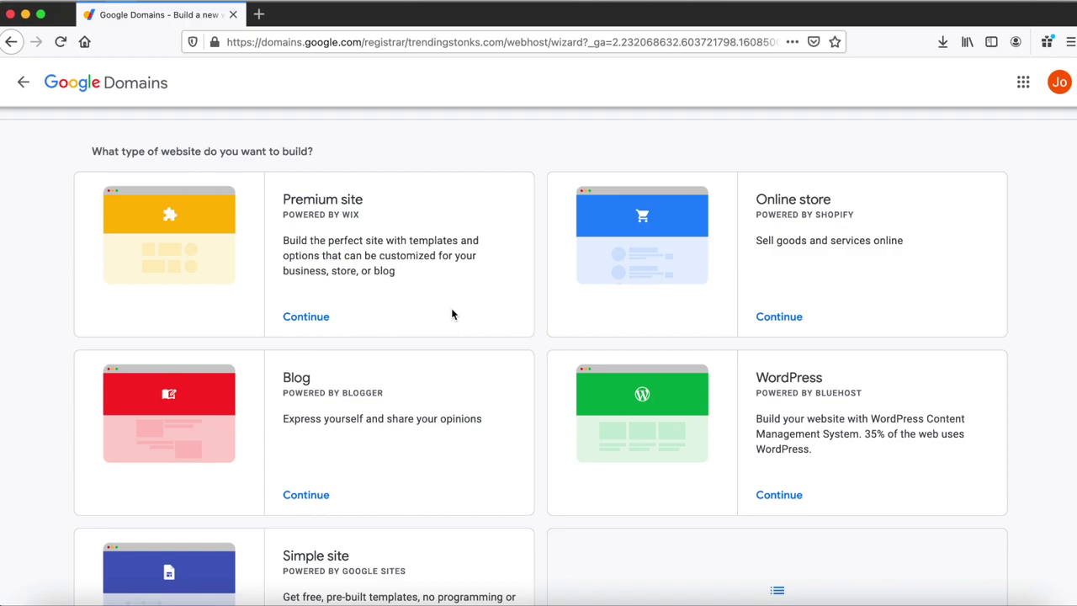
{"action": "scroll", "coordinate": [795, 435], "scroll_direction": "down", "scroll_amount": 1}
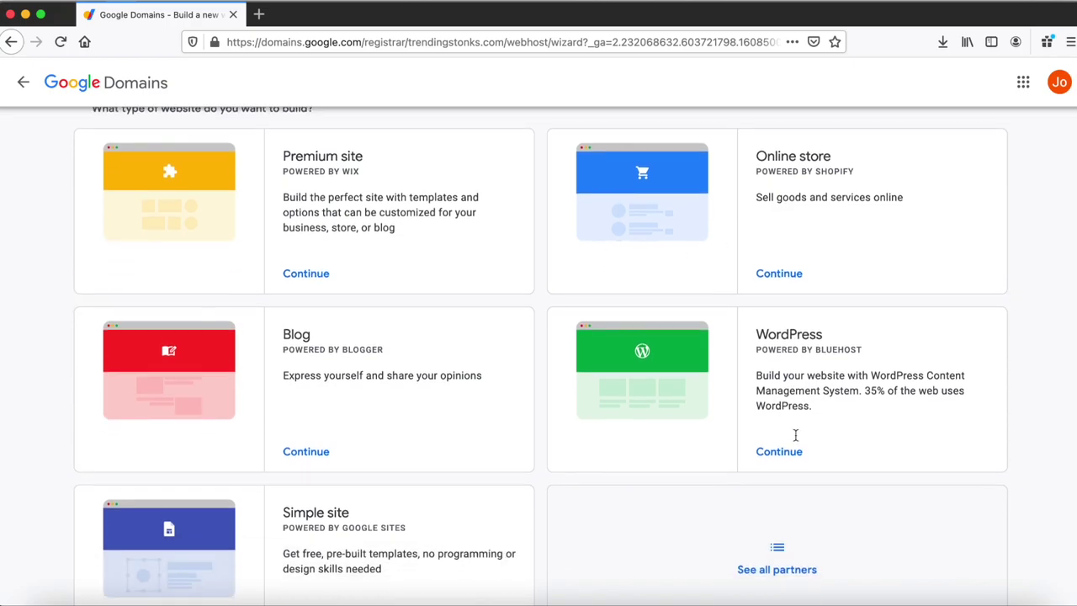
{"action": "scroll", "coordinate": [520, 423], "scroll_direction": "down", "scroll_amount": 2}
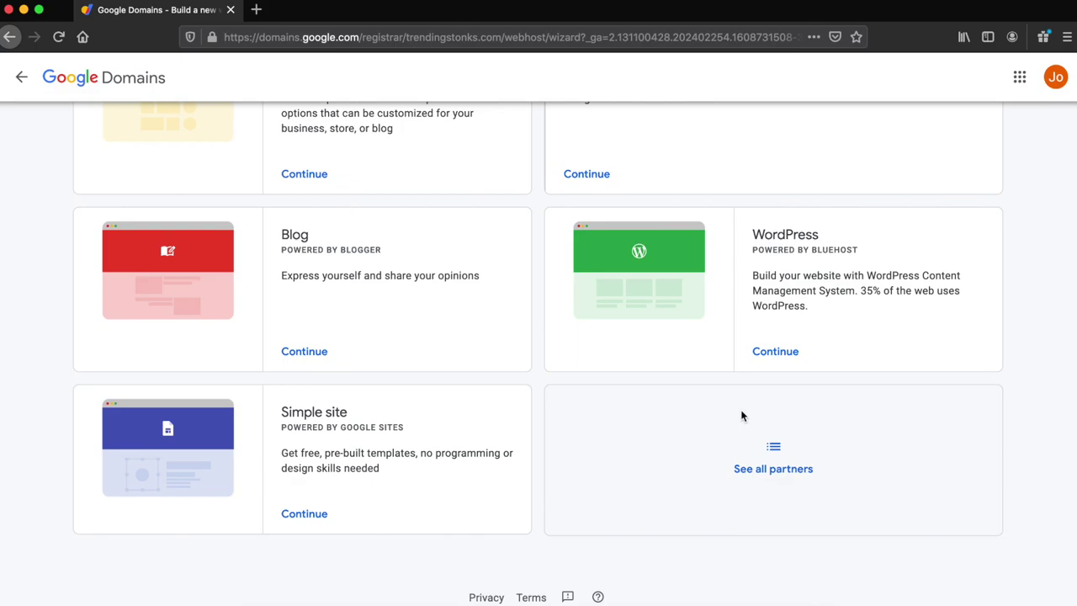
{"action": "left_click", "coordinate": [775, 355]}
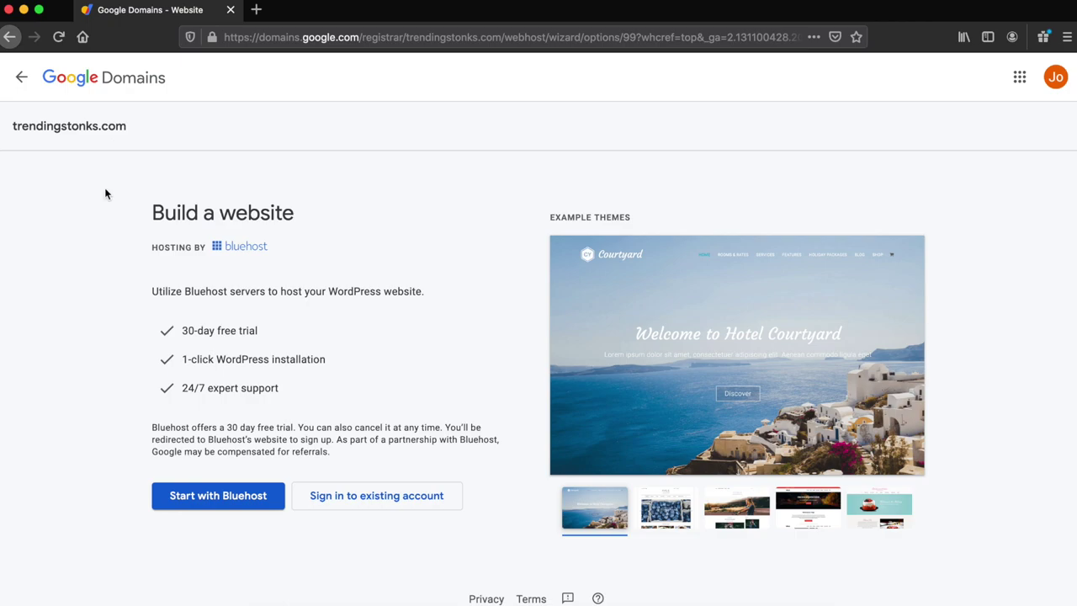
{"action": "left_click", "coordinate": [23, 80]}
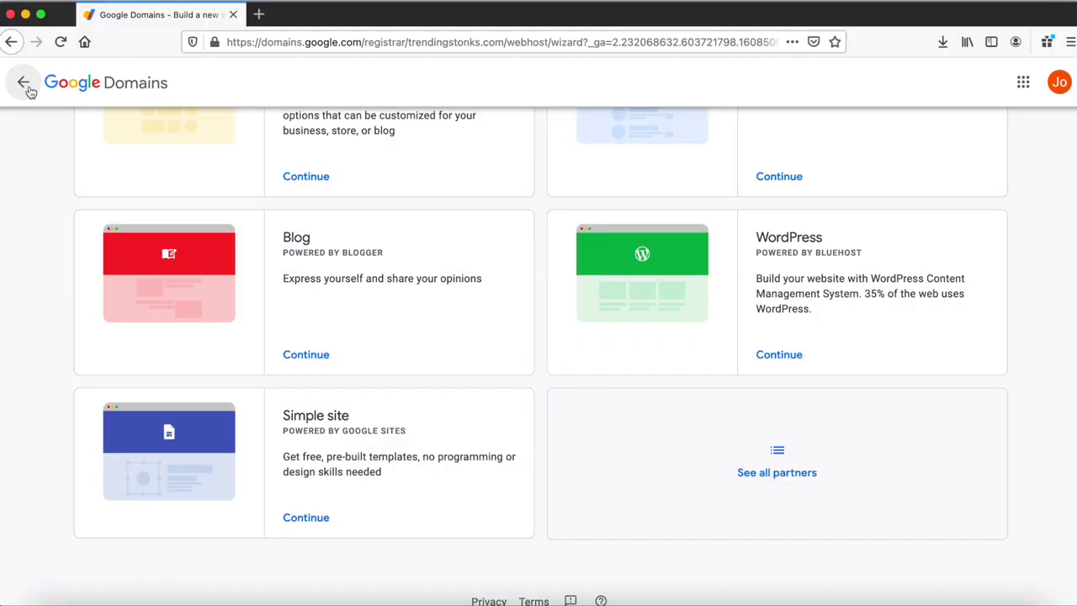
- Move from Reports to the trendingstonks.com Email page and scroll down to Email forwarding
{"action": "left_click", "coordinate": [23, 80]}
{"action": "left_click", "coordinate": [24, 83]}
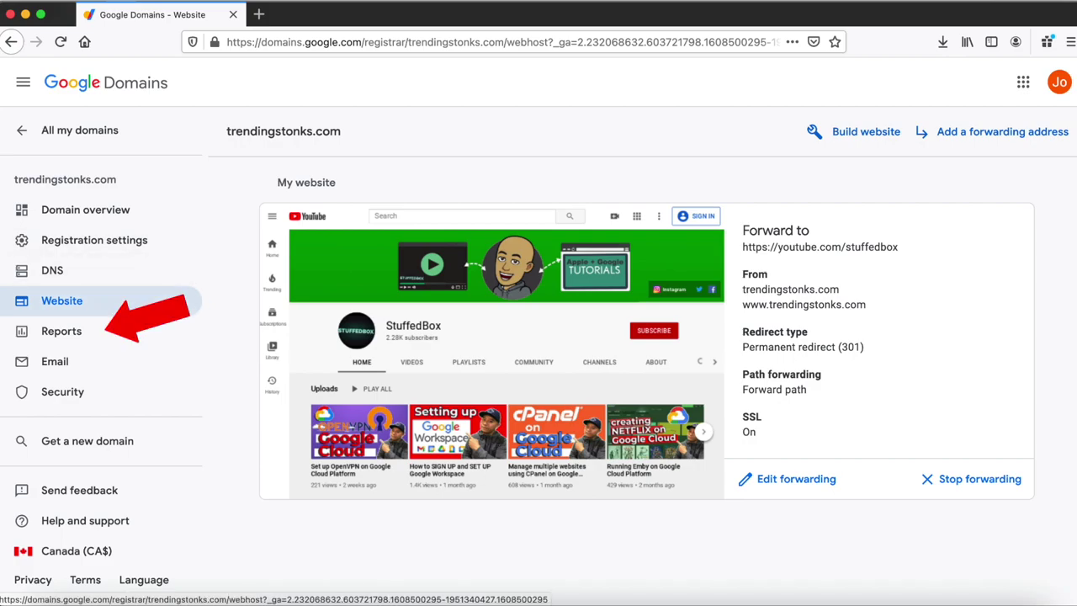
{"action": "left_click", "coordinate": [106, 334]}
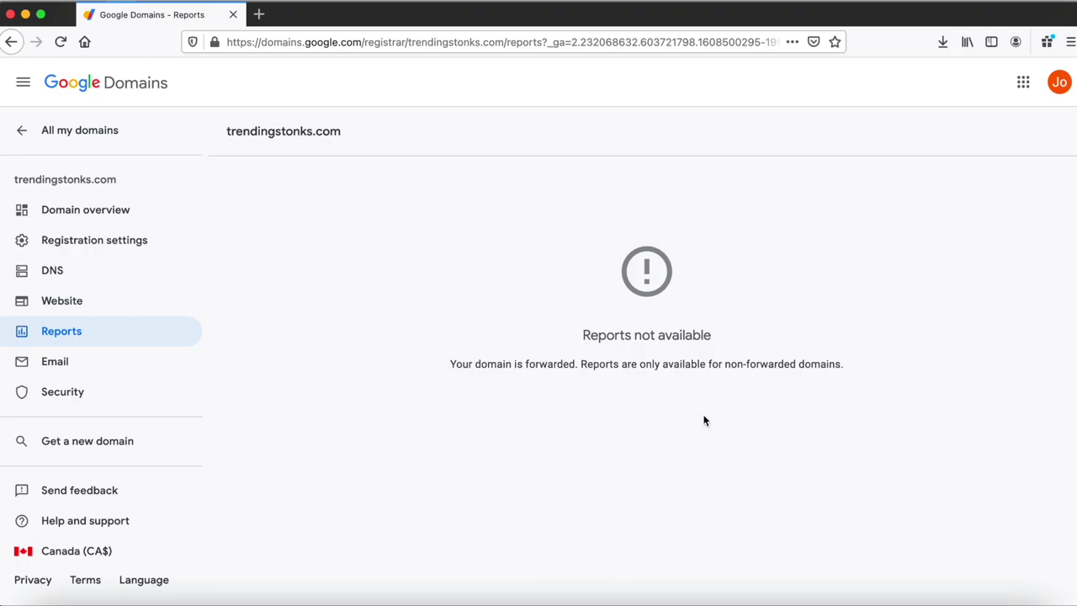
{"action": "left_click", "coordinate": [122, 370]}
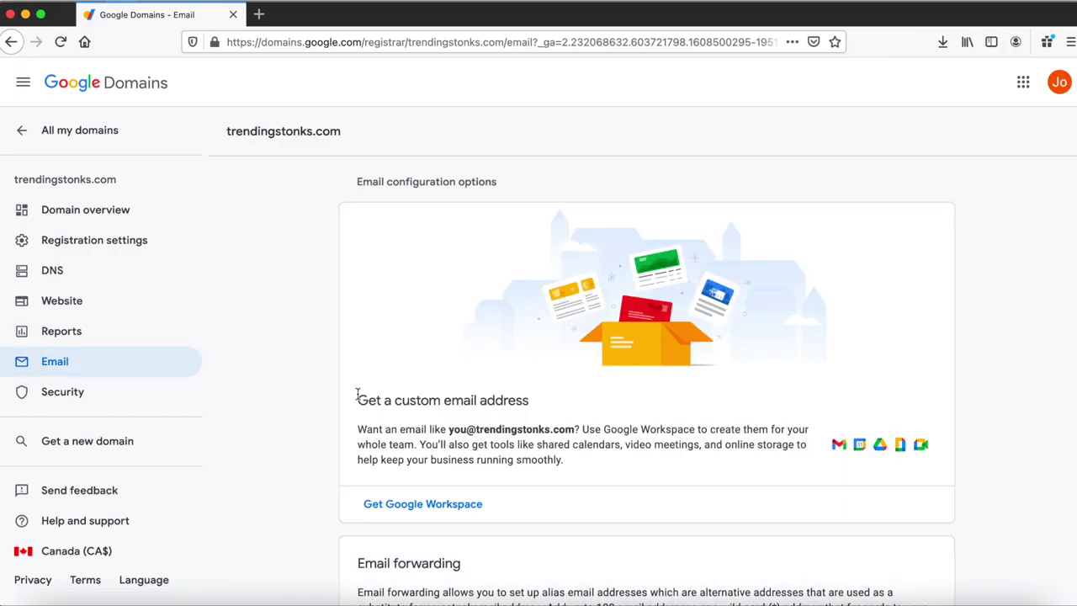
{"action": "scroll", "coordinate": [356, 394], "scroll_direction": "down", "scroll_amount": 2}
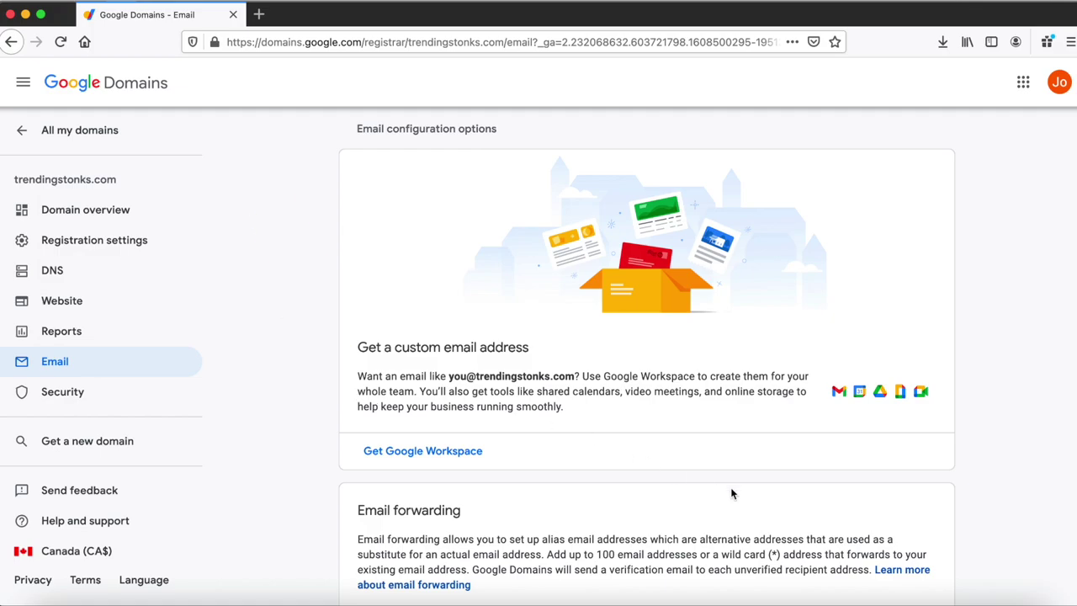
{"action": "scroll", "coordinate": [731, 493], "scroll_direction": "down", "scroll_amount": 2}
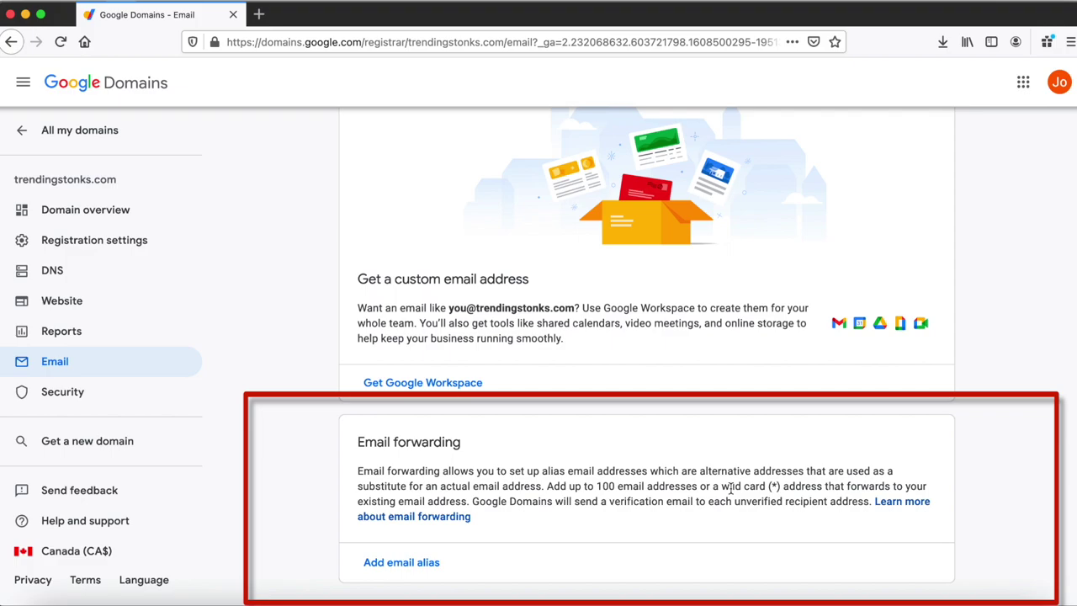
{"action": "scroll", "coordinate": [730, 488], "scroll_direction": "down", "scroll_amount": 1}
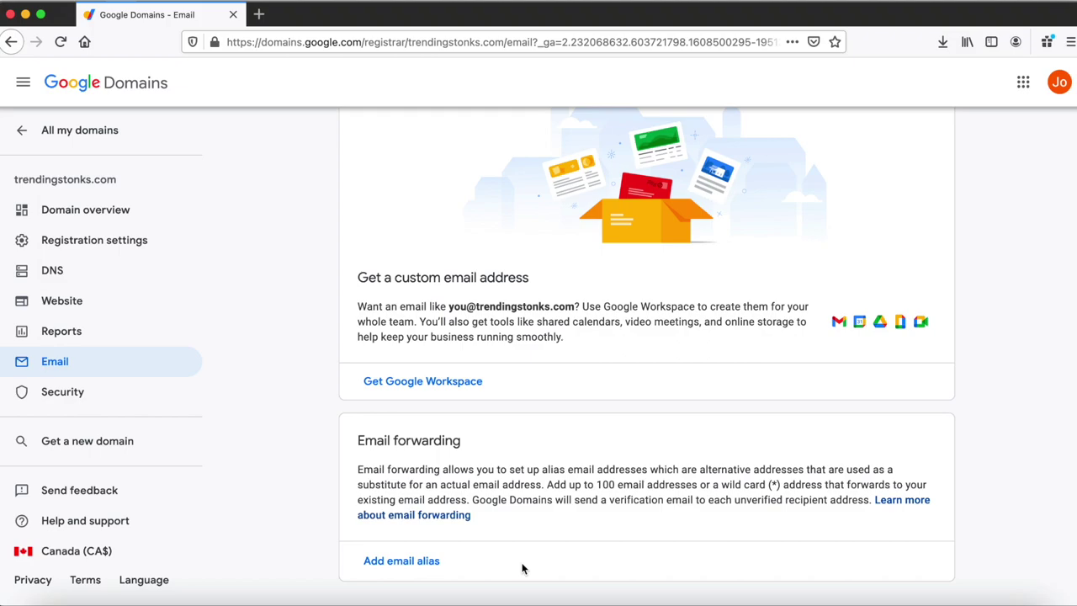
{"action": "left_click", "coordinate": [436, 564]}
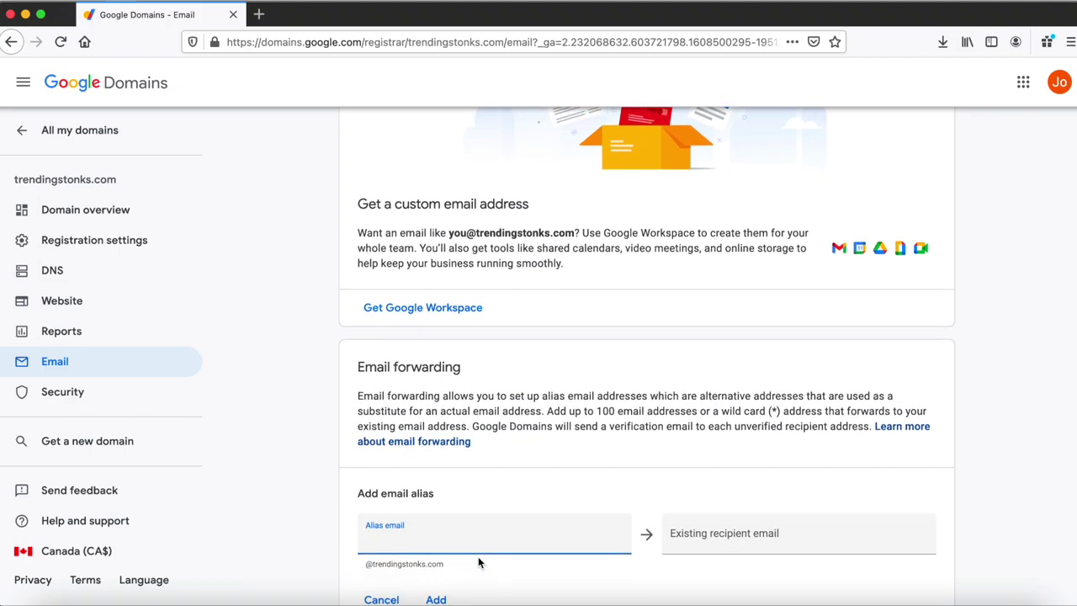
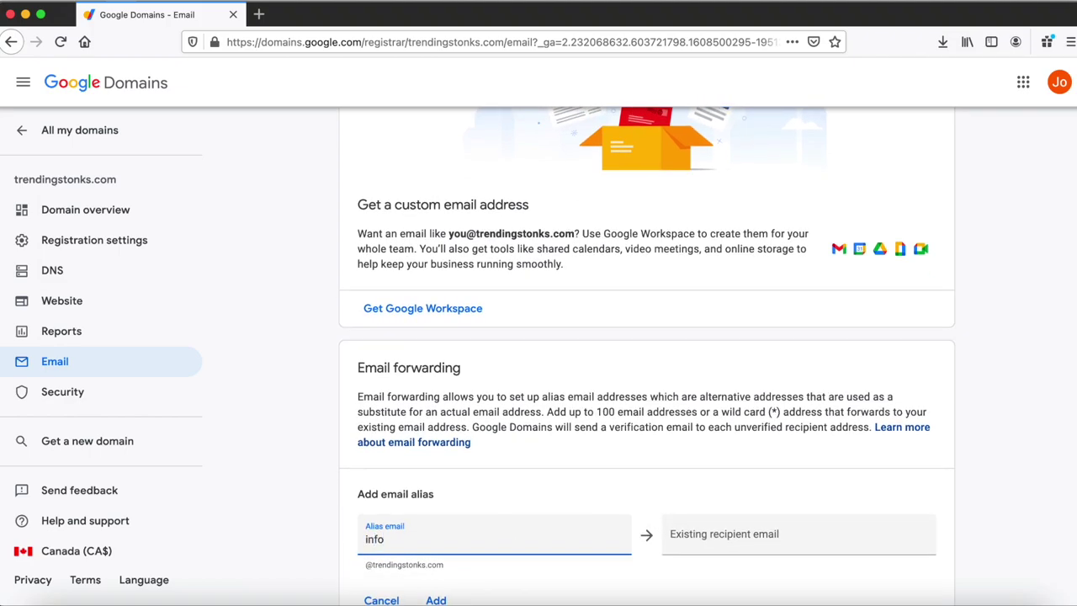
{"action": "scroll", "coordinate": [646, 355], "scroll_direction": "down", "scroll_amount": 1}
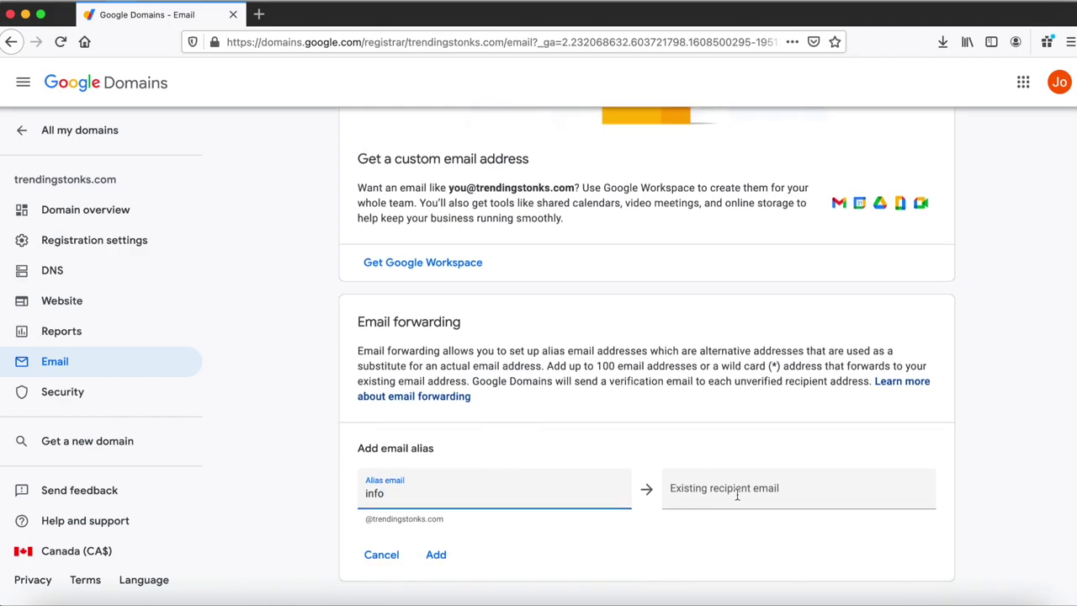
{"action": "left_click", "coordinate": [835, 492]}
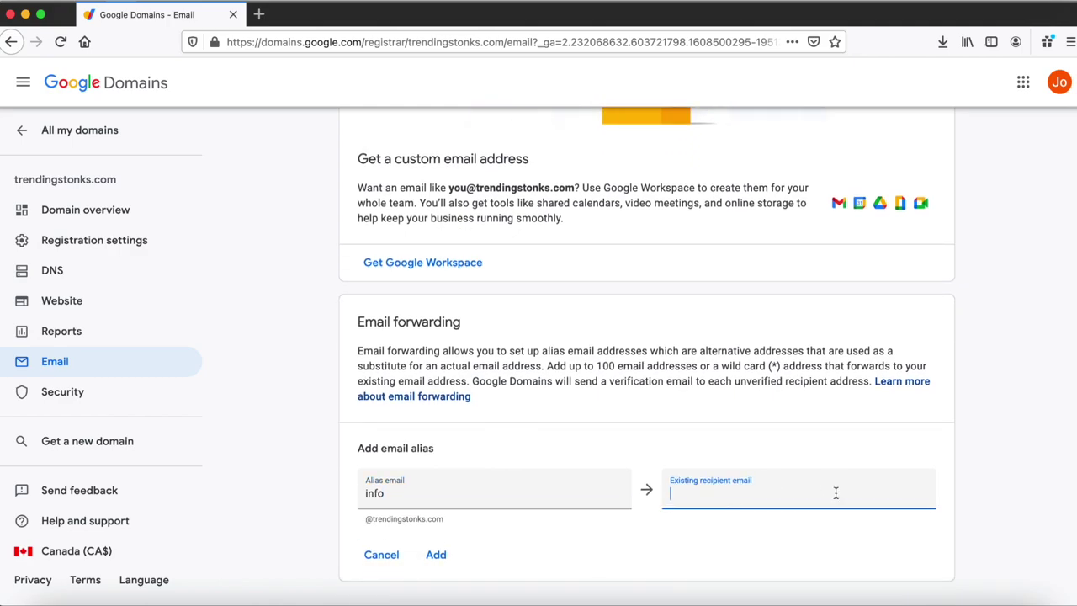
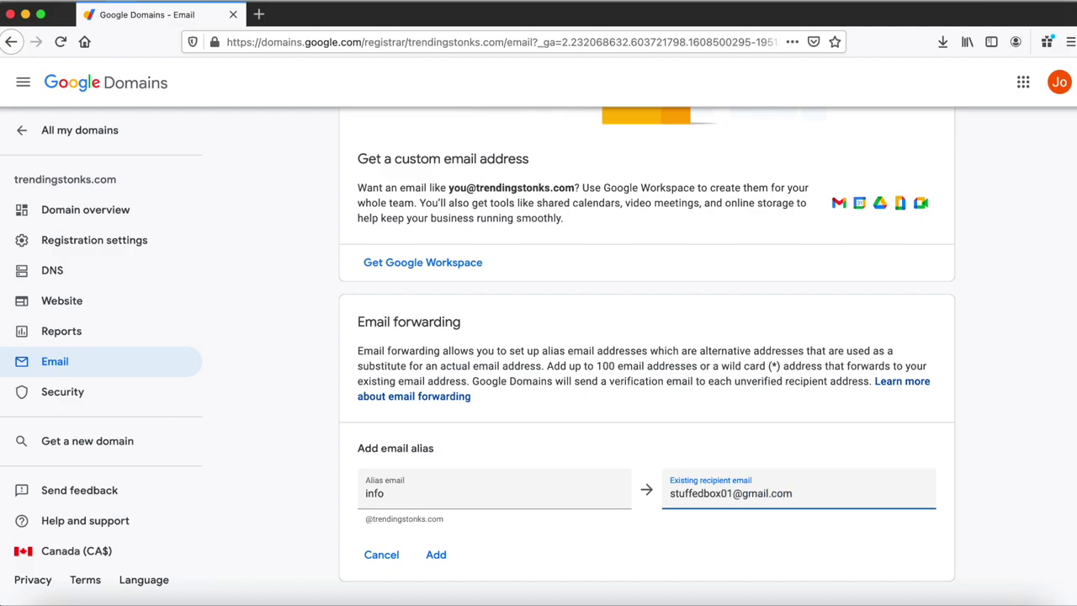
{"action": "left_click", "coordinate": [437, 554]}
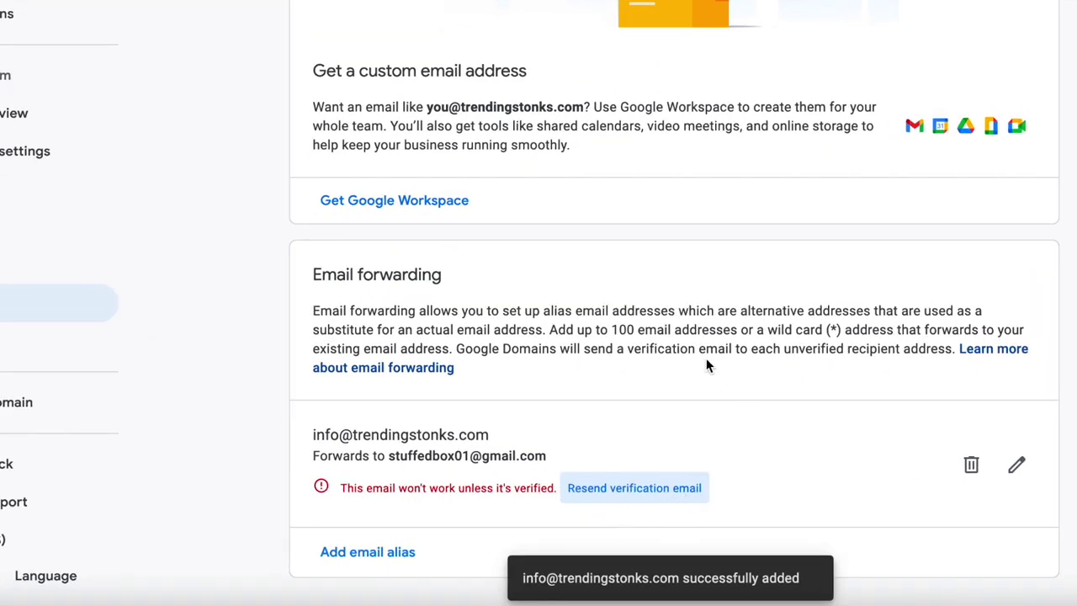
{"action": "left_click", "coordinate": [328, 15]}
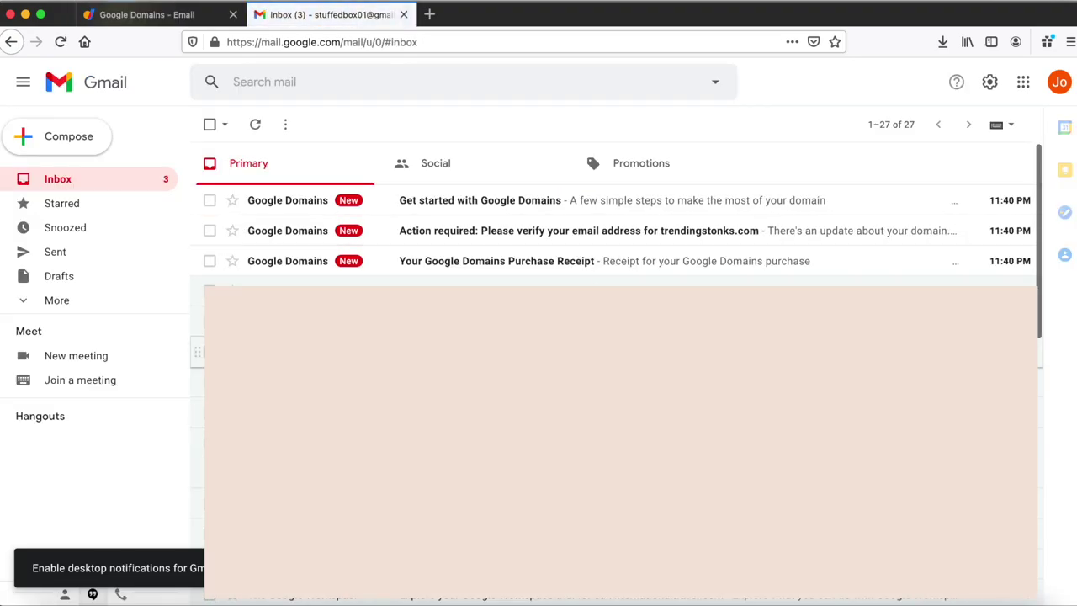
- Open Google Domains' 'Action required' email in Gmail and confirm the forwarding recipient address
{"action": "left_click", "coordinate": [639, 234]}
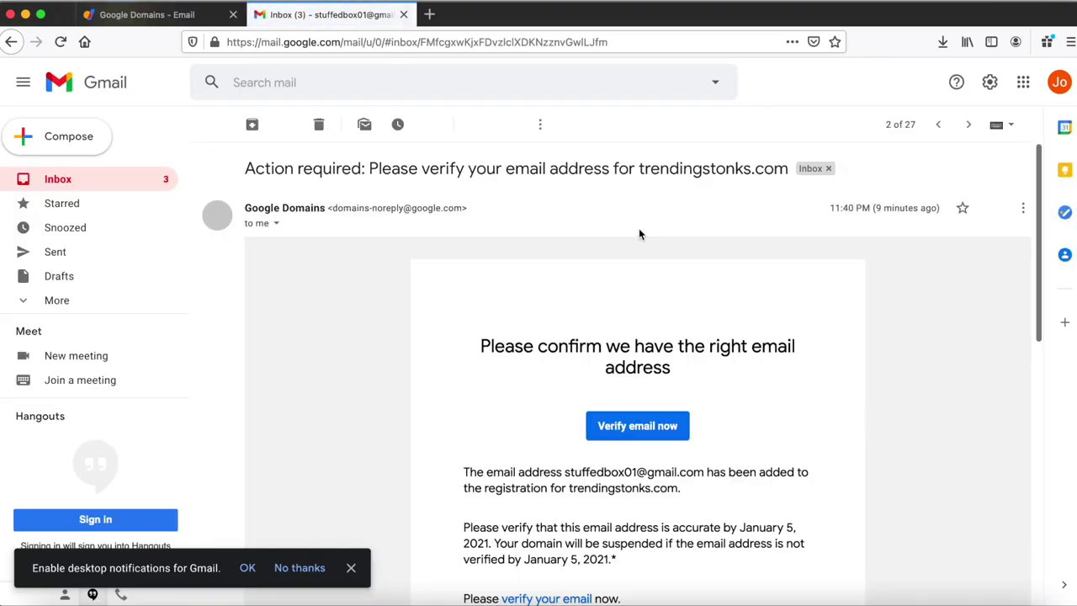
{"action": "scroll", "coordinate": [685, 324], "scroll_direction": "down", "scroll_amount": 3}
{"action": "scroll", "coordinate": [689, 333], "scroll_direction": "down", "scroll_amount": 4}
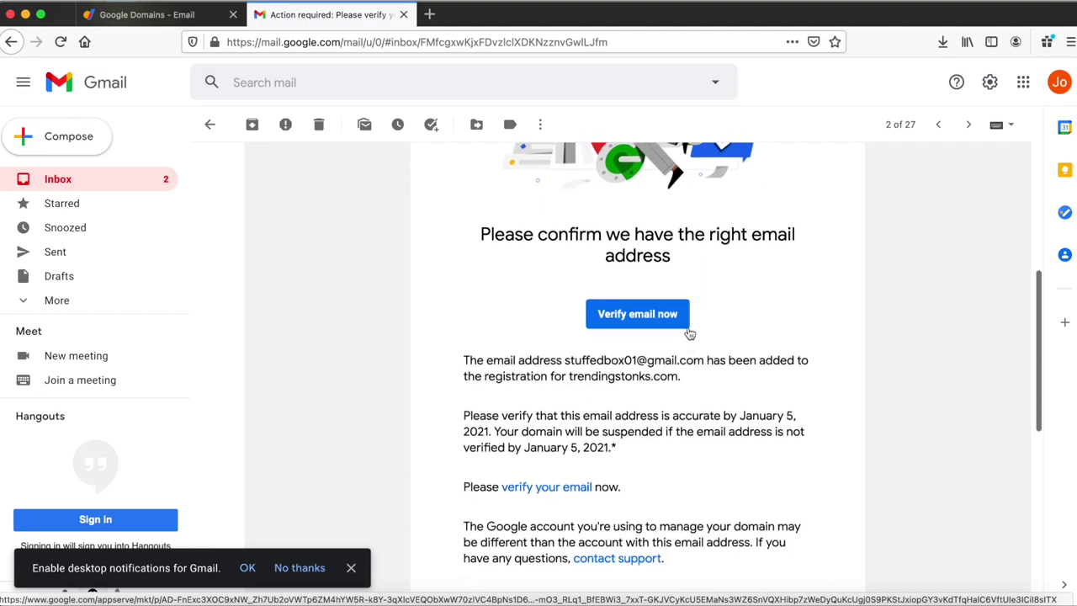
{"action": "left_click", "coordinate": [668, 300]}
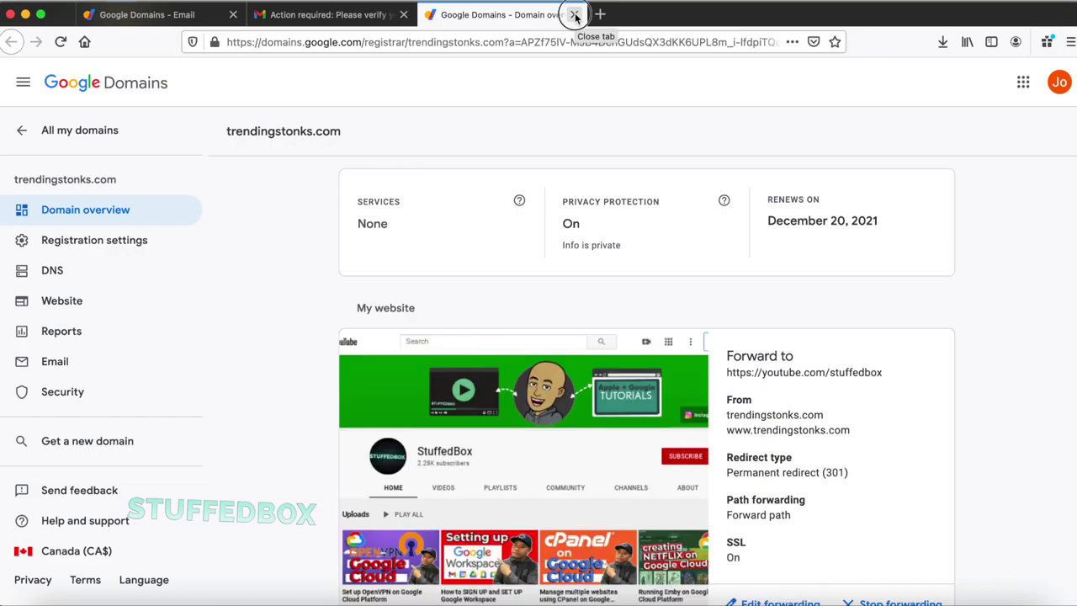
{"action": "left_click", "coordinate": [576, 15]}
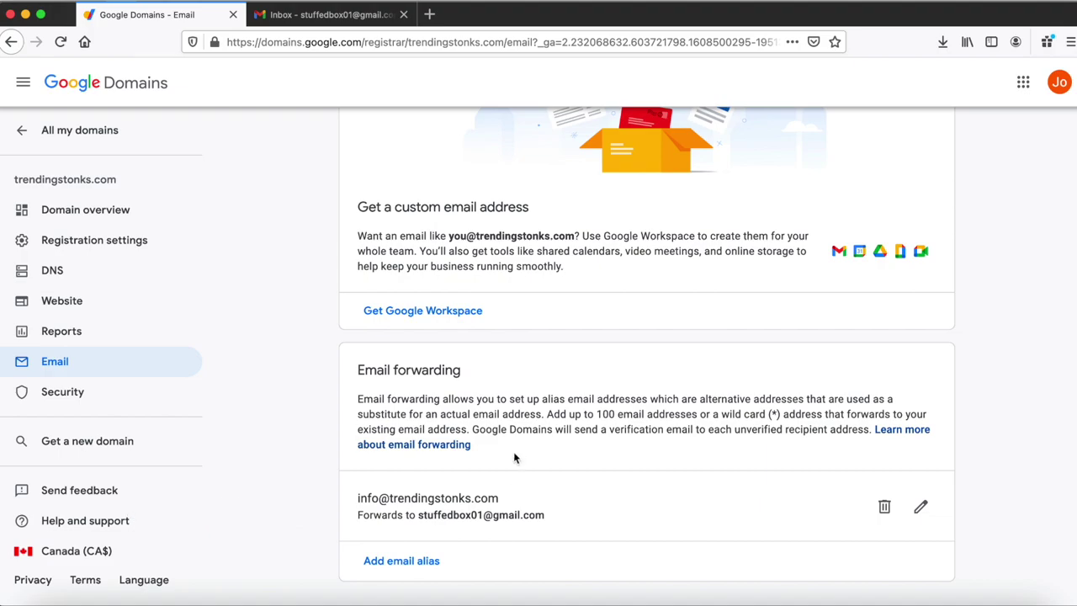
- Set up Google Workspace with a first admin user and buy Business Starter at CA$7.80 per user monthly
{"action": "scroll", "coordinate": [515, 457], "scroll_direction": "up", "scroll_amount": 2}
{"action": "scroll", "coordinate": [513, 454], "scroll_direction": "up", "scroll_amount": 2}
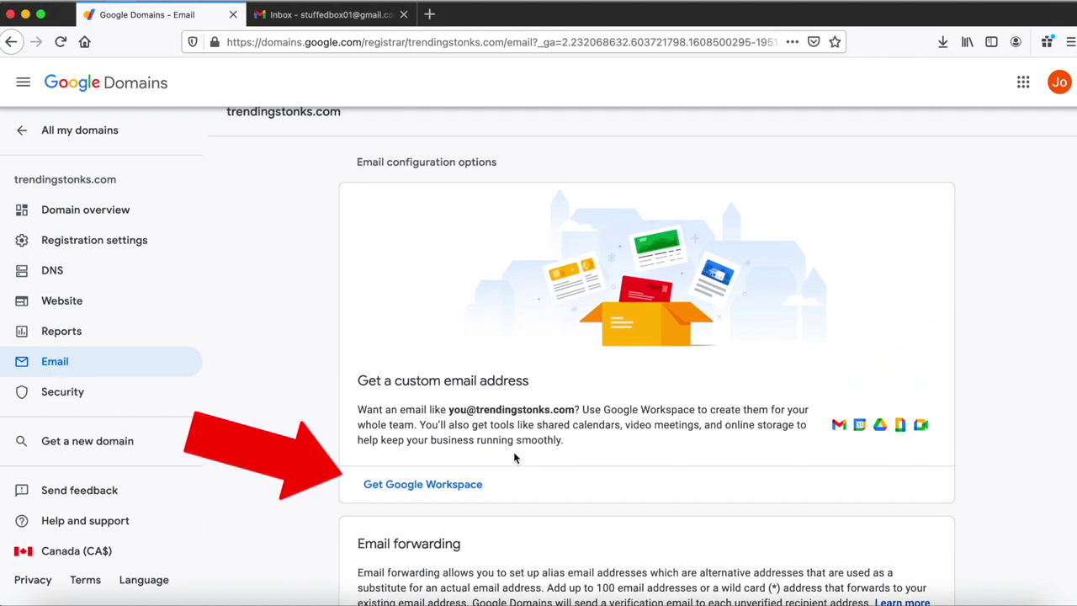
{"action": "left_click", "coordinate": [471, 486]}
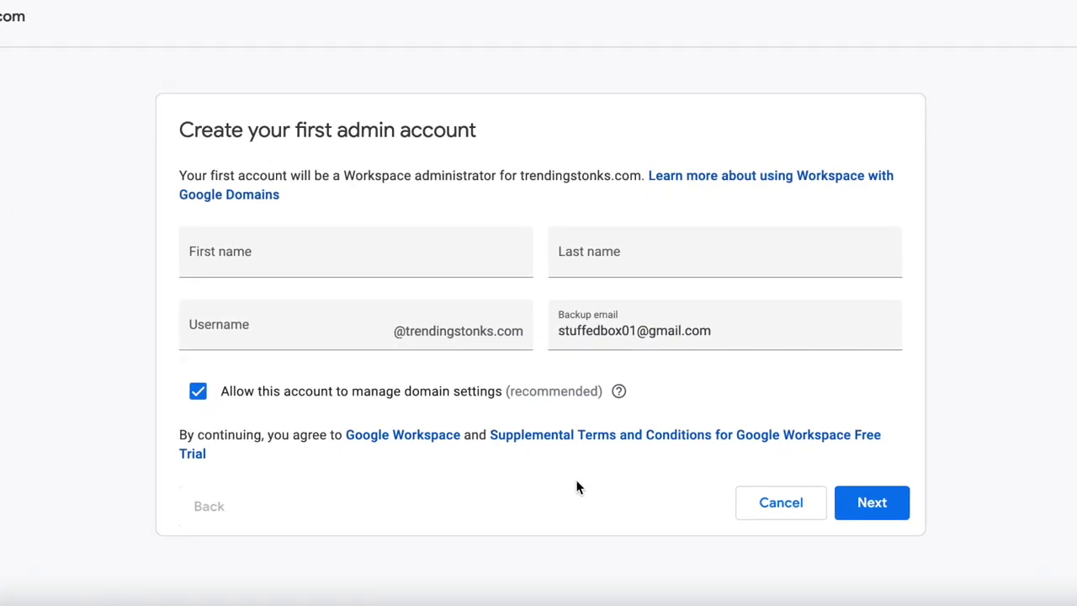
{"action": "left_click", "coordinate": [416, 250]}
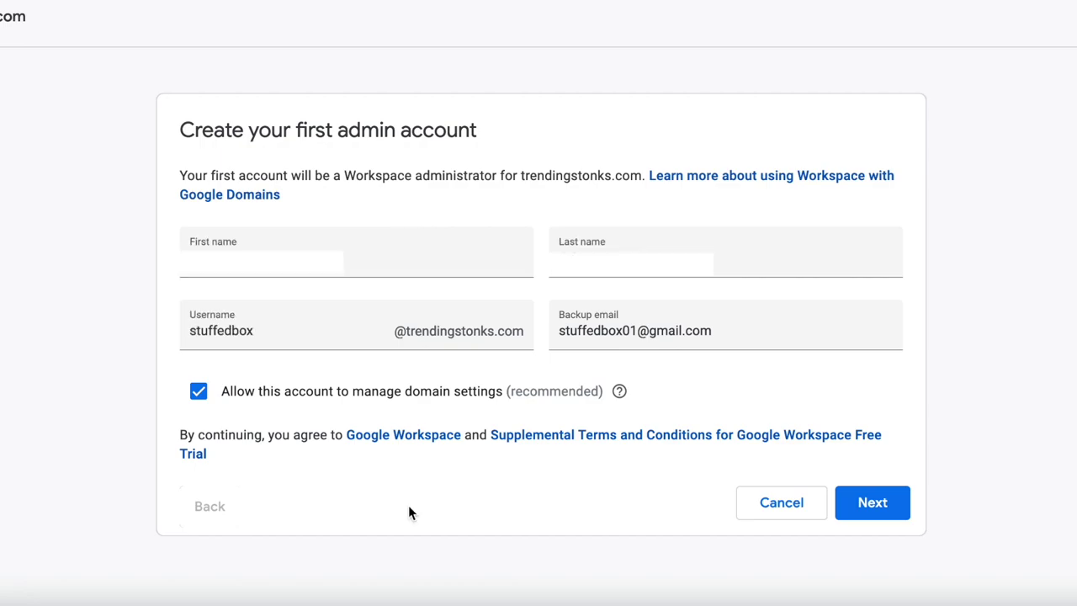
{"action": "left_click", "coordinate": [875, 503]}
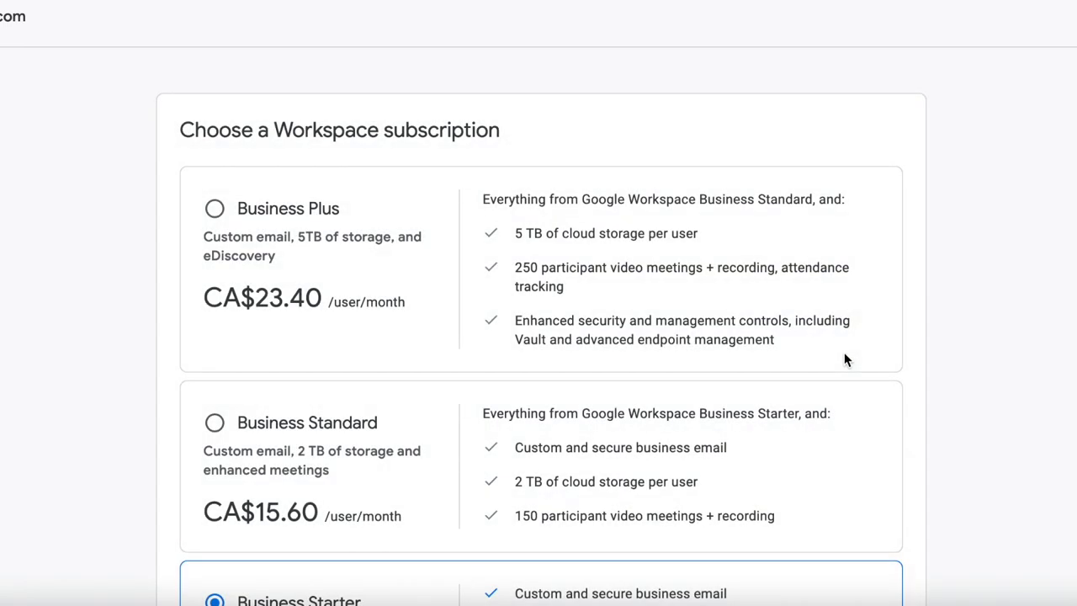
{"action": "scroll", "coordinate": [843, 359], "scroll_direction": "down", "scroll_amount": 3}
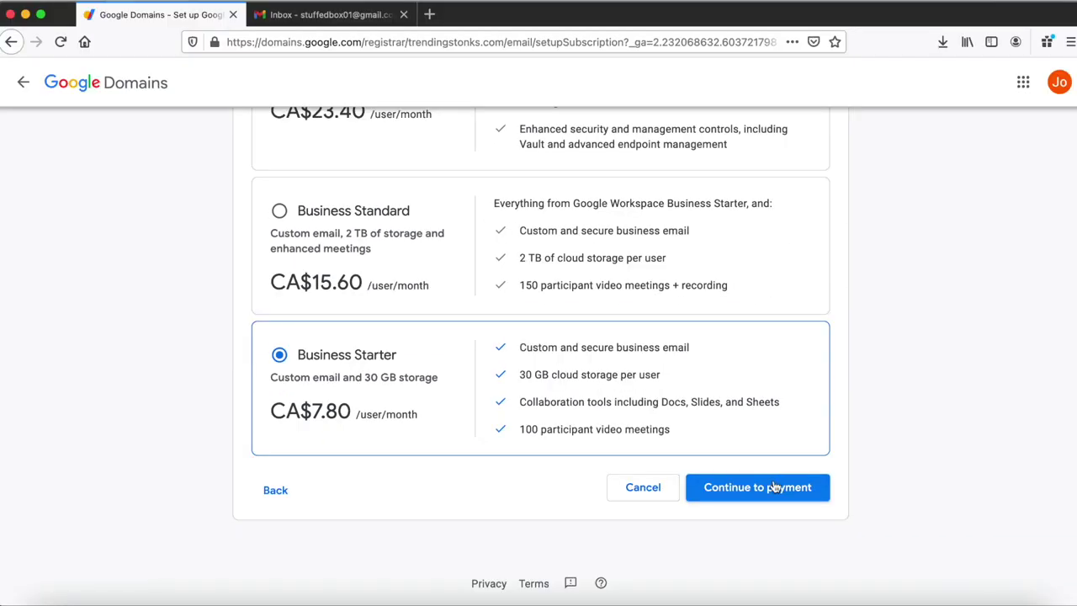
{"action": "left_click", "coordinate": [832, 539]}
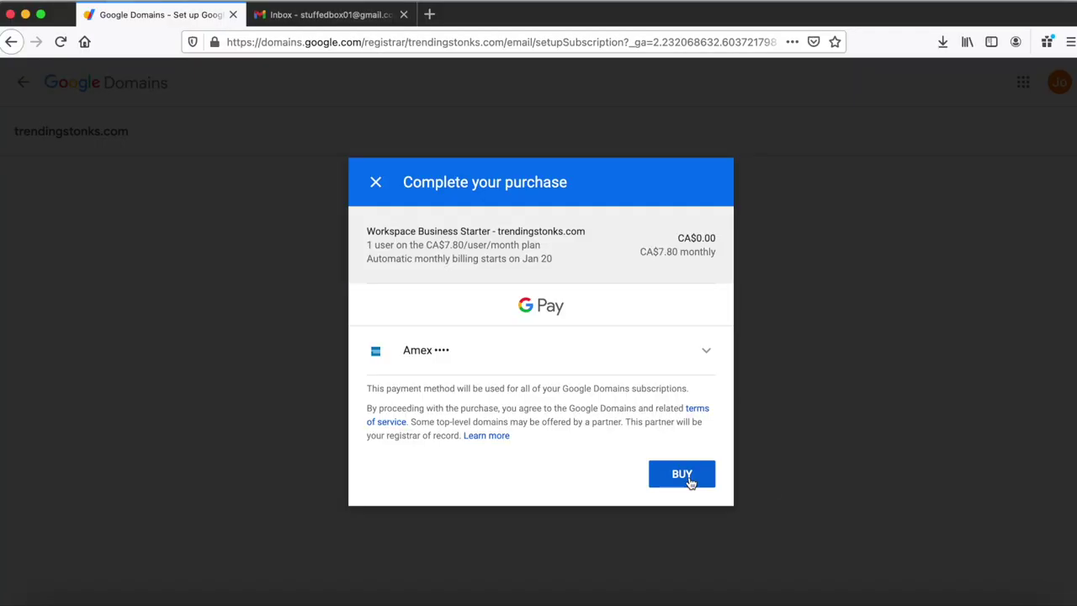
{"action": "left_click", "coordinate": [683, 474]}
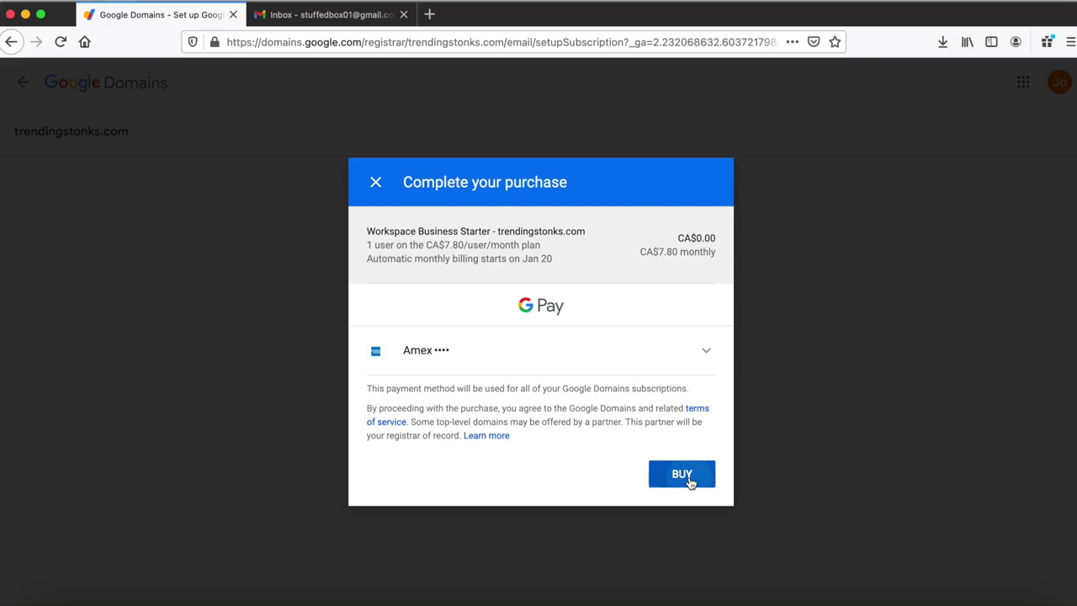